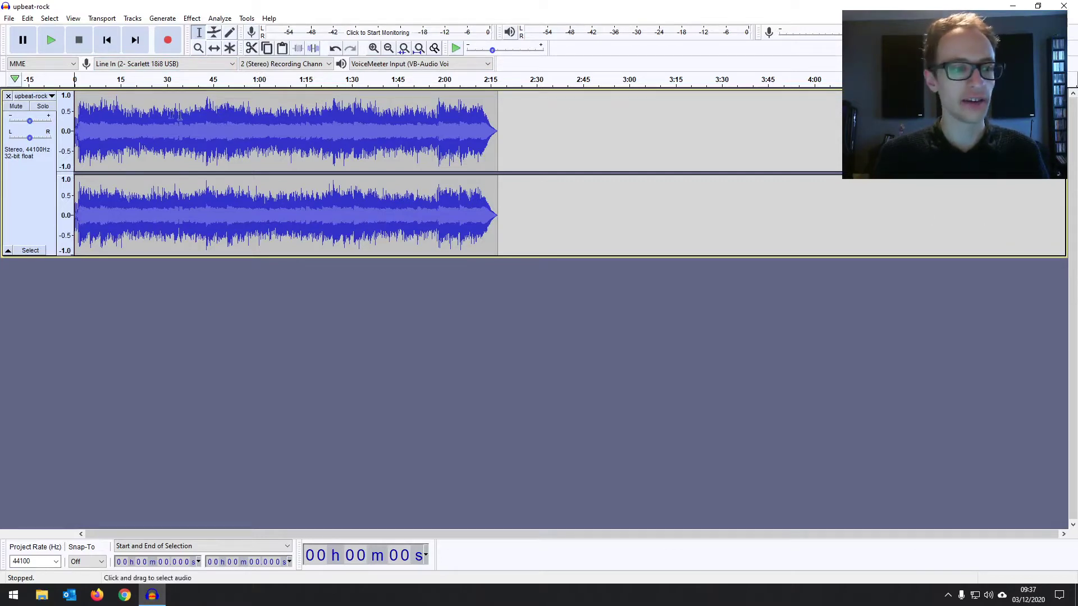
- Select a stretch from about 0:36, then set the edit point at about 1:58 via 1:37
{"action": "left_click_drag", "start_coordinate": [186, 136], "coordinate": [300, 137]}
{"action": "left_click", "coordinate": [373, 136]}
{"action": "left_click", "coordinate": [439, 122]}
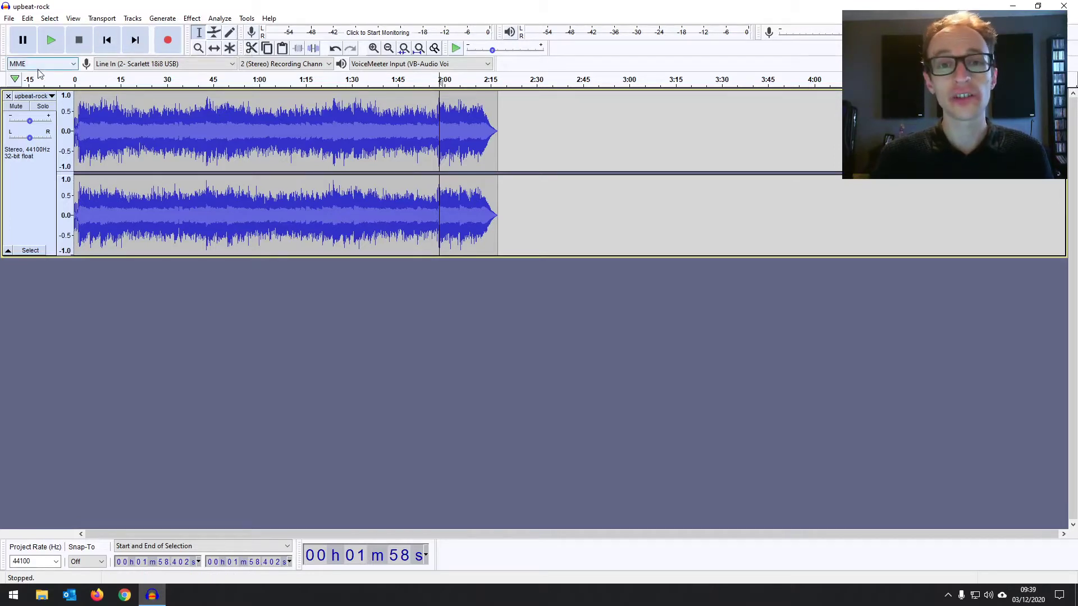
- Browse the File, Edit, Select, Effect and Tracks menus, then skip the edit point back to 00h 00m 00s
{"action": "left_click", "coordinate": [8, 18]}
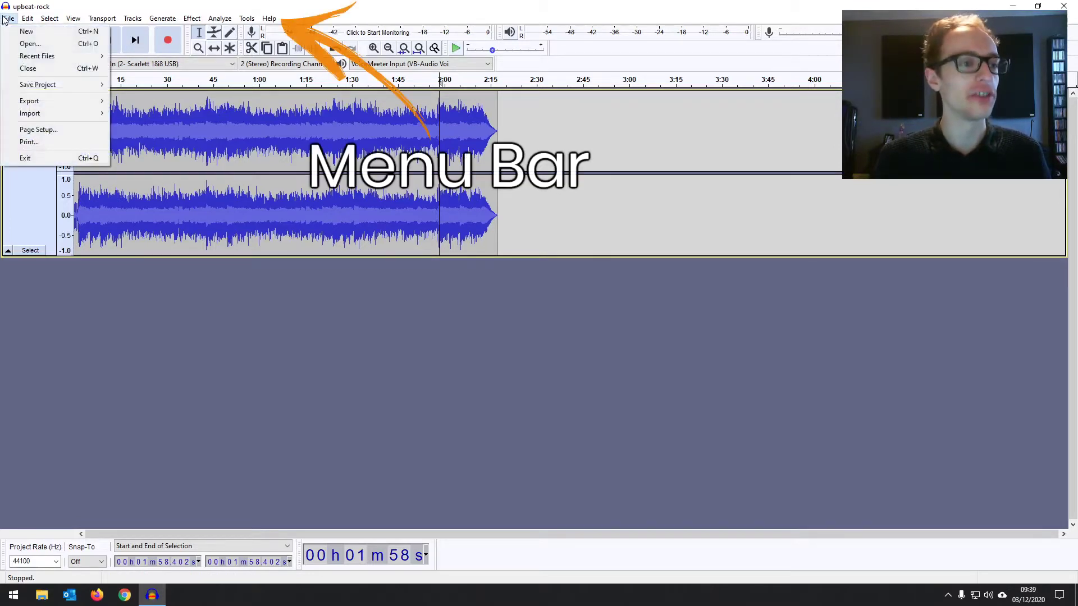
{"action": "left_click", "coordinate": [8, 18]}
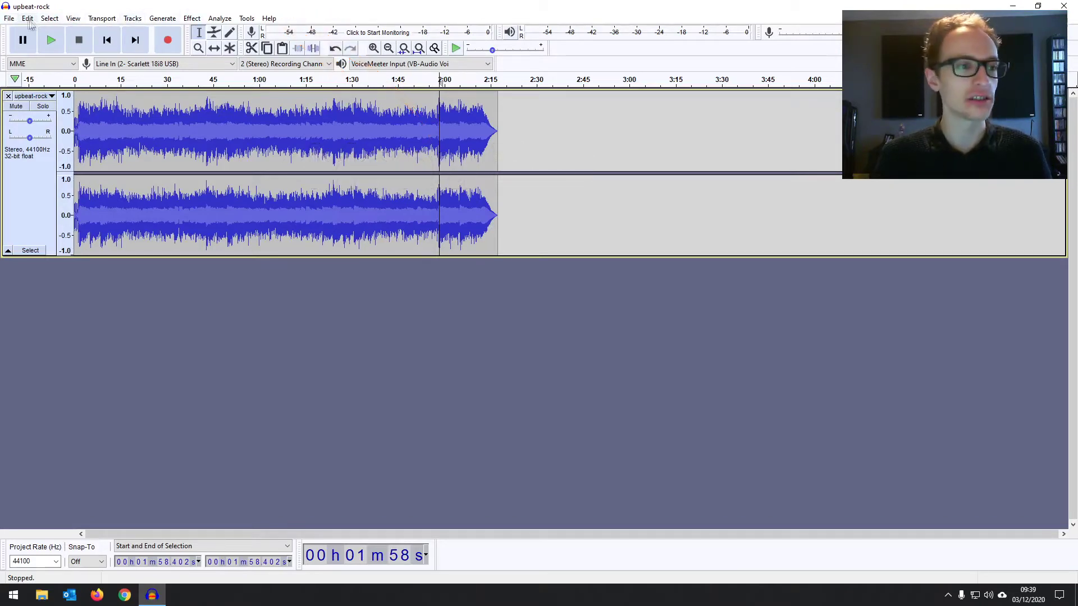
{"action": "left_click", "coordinate": [12, 20]}
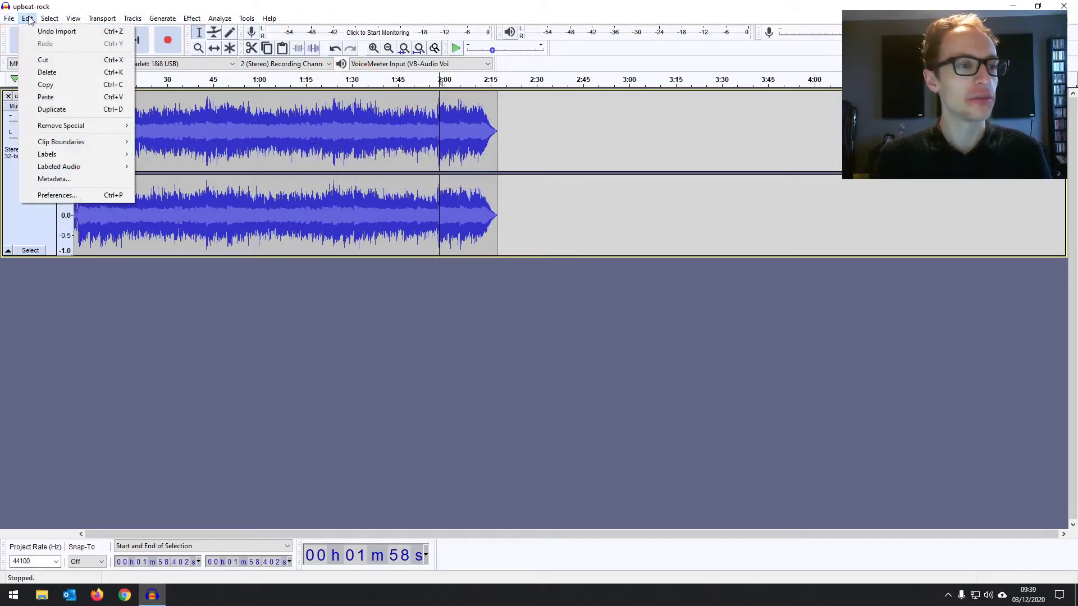
{"action": "left_click", "coordinate": [49, 20]}
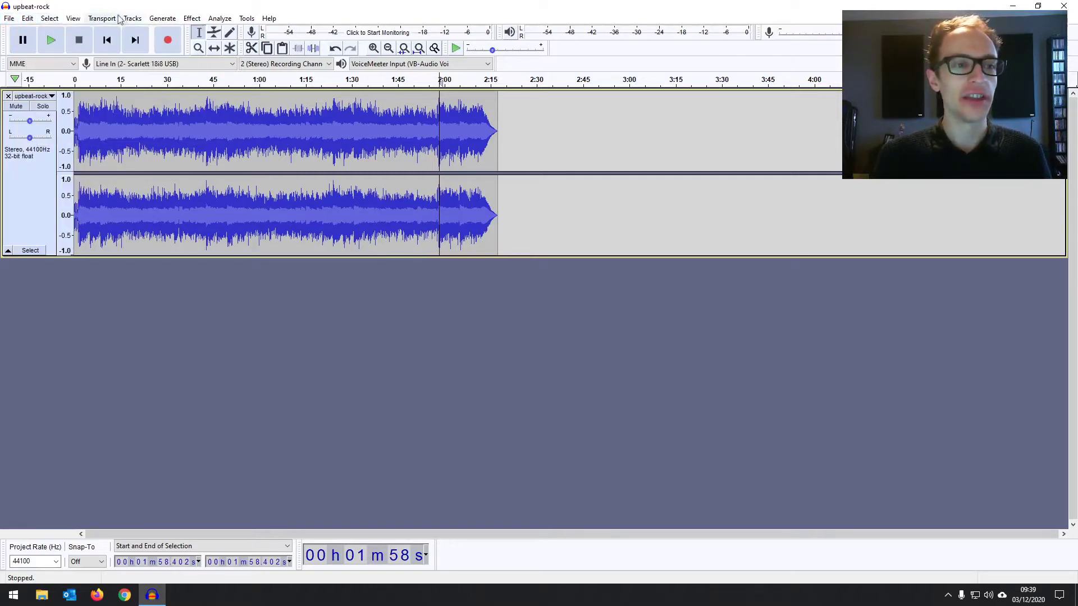
{"action": "left_click", "coordinate": [191, 19]}
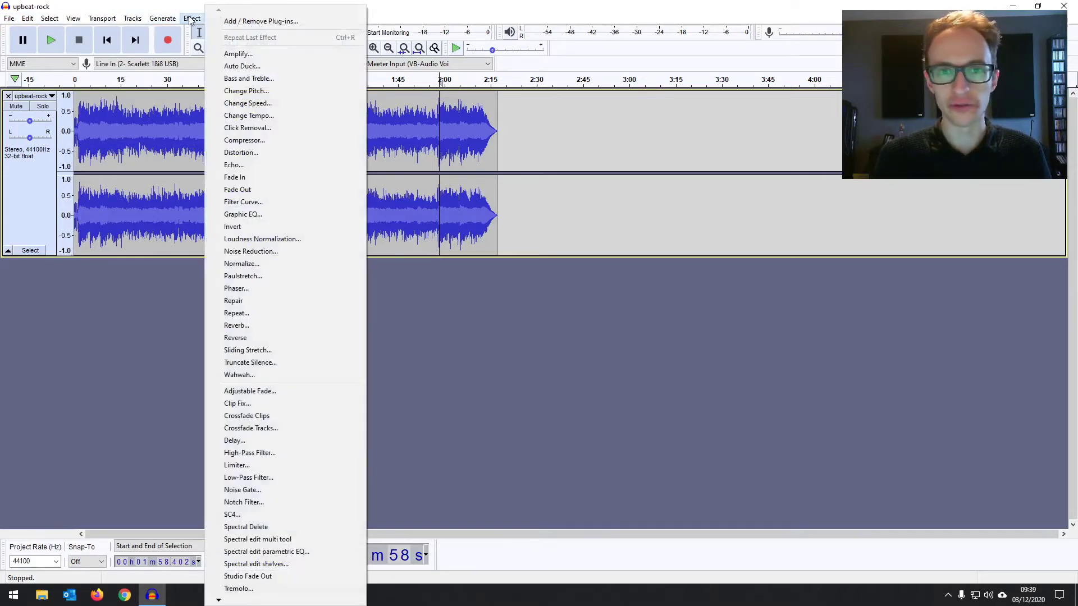
{"action": "left_click", "coordinate": [191, 18]}
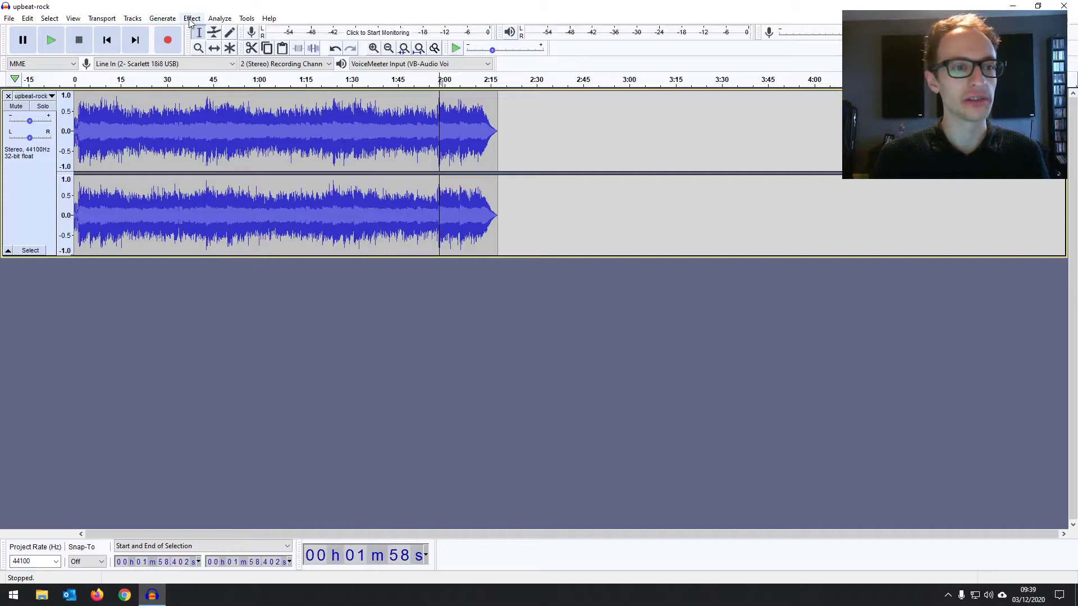
{"action": "left_click", "coordinate": [191, 18]}
{"action": "left_click", "coordinate": [190, 19]}
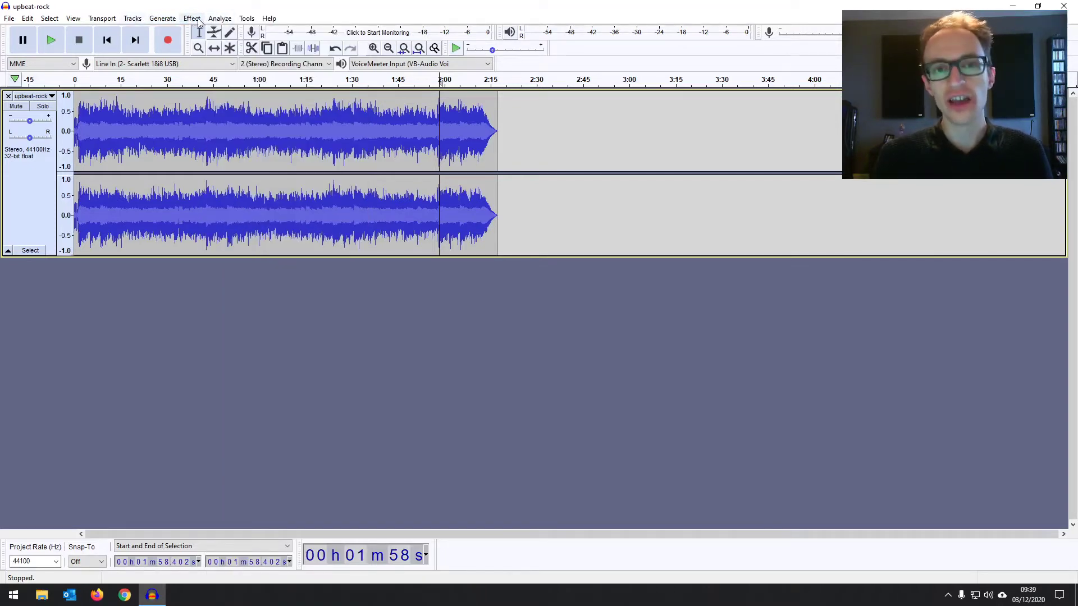
{"action": "left_click", "coordinate": [133, 19]}
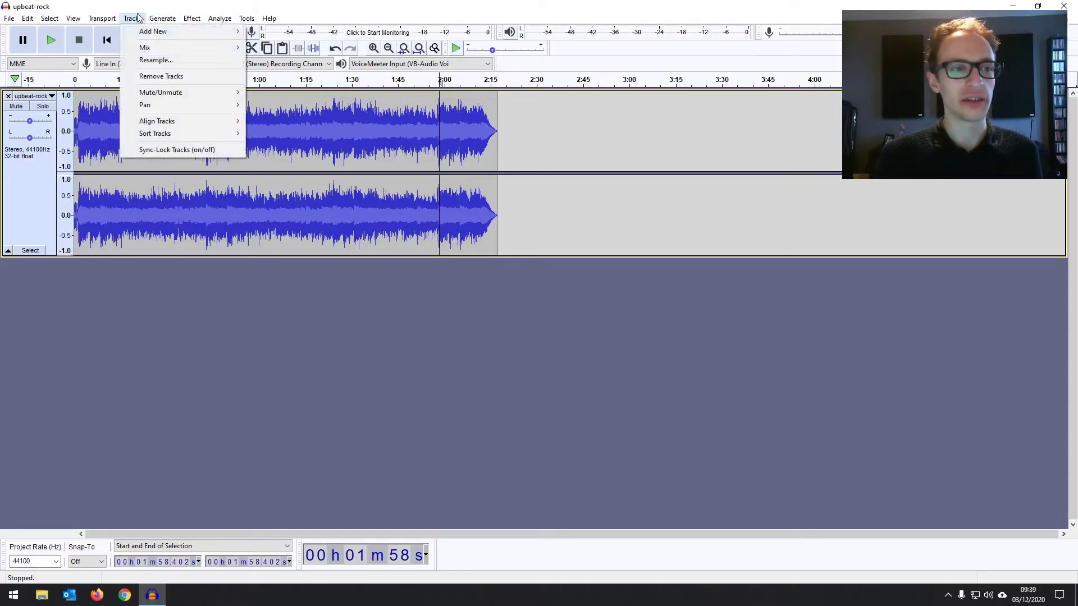
{"action": "left_click", "coordinate": [132, 20]}
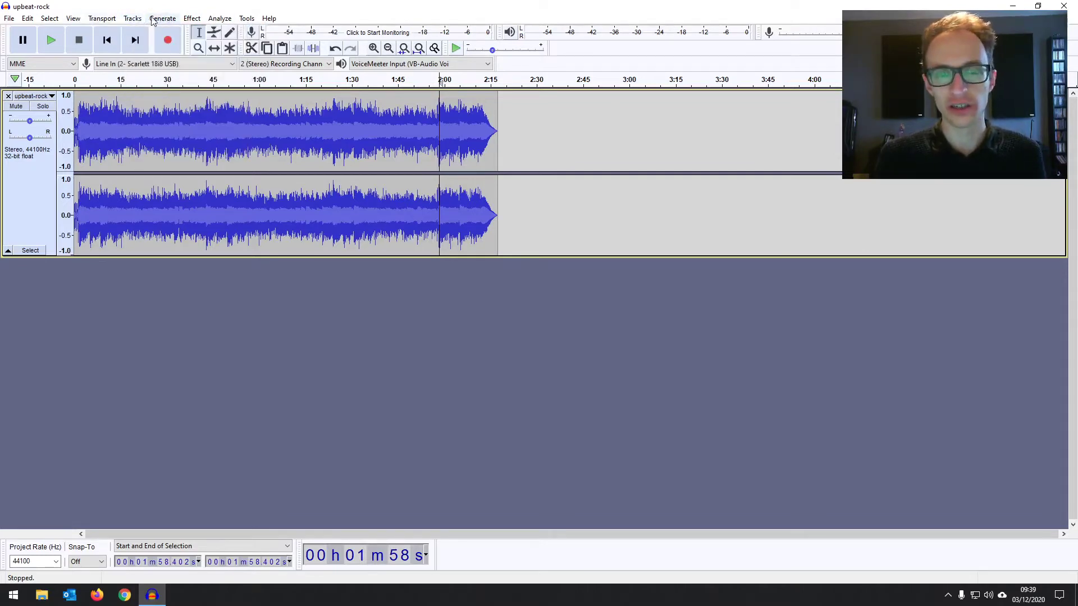
{"action": "left_click", "coordinate": [107, 39]}
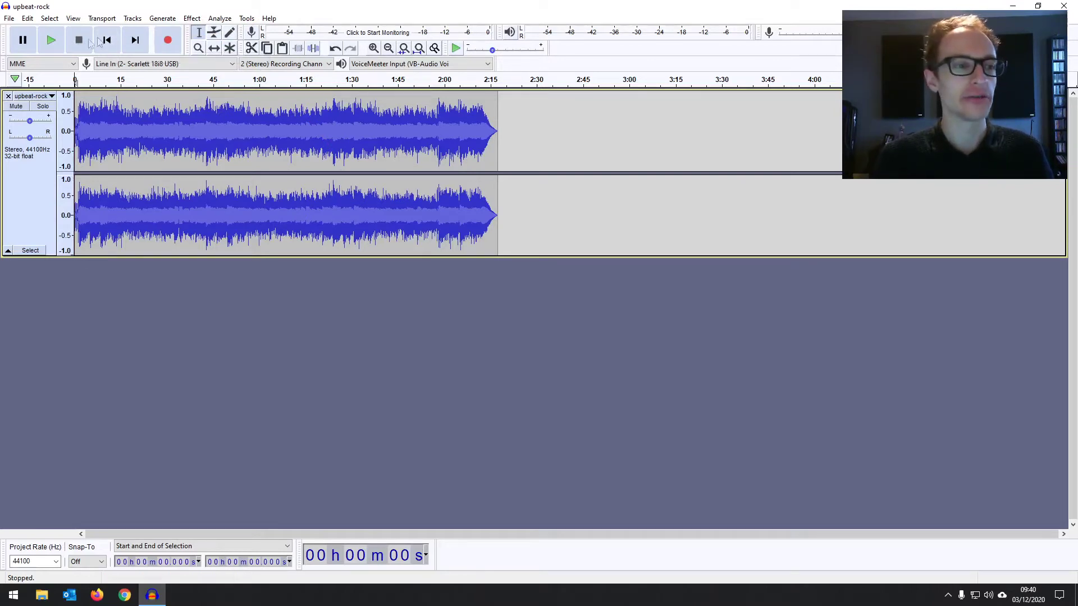
- Play the song from the start and pause, then resume from about 20.6 seconds and stop at 21 seconds
{"action": "left_click", "coordinate": [51, 40]}
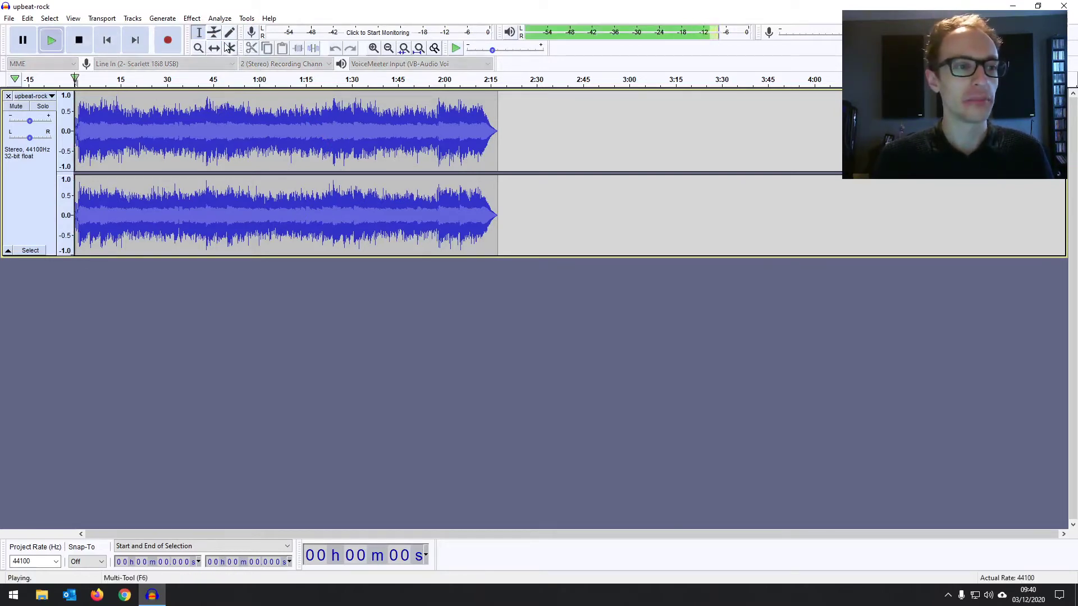
{"action": "left_click", "coordinate": [24, 44]}
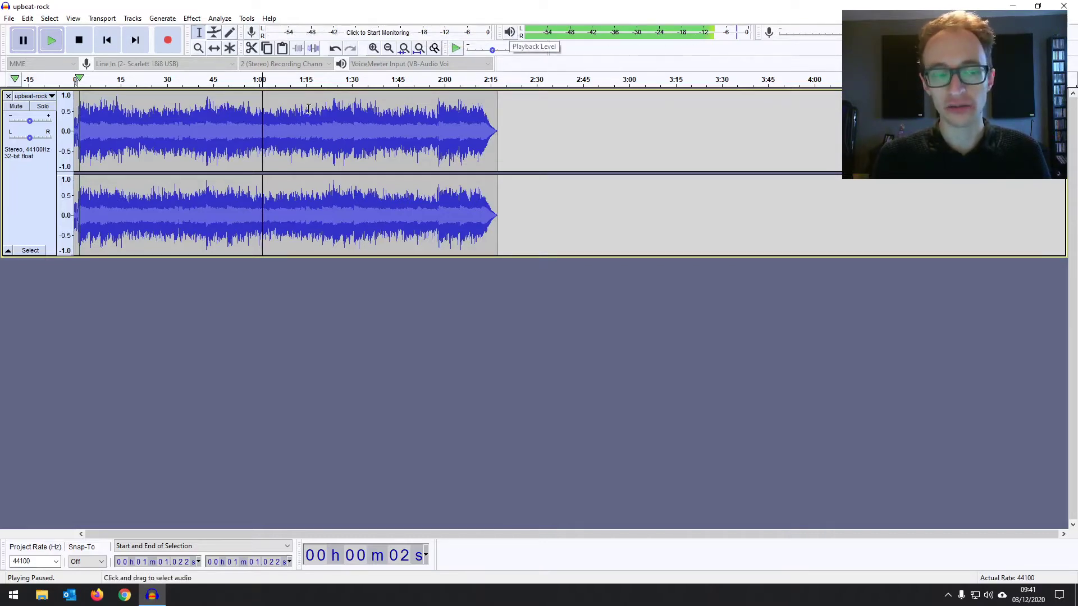
{"action": "left_click", "coordinate": [138, 105]}
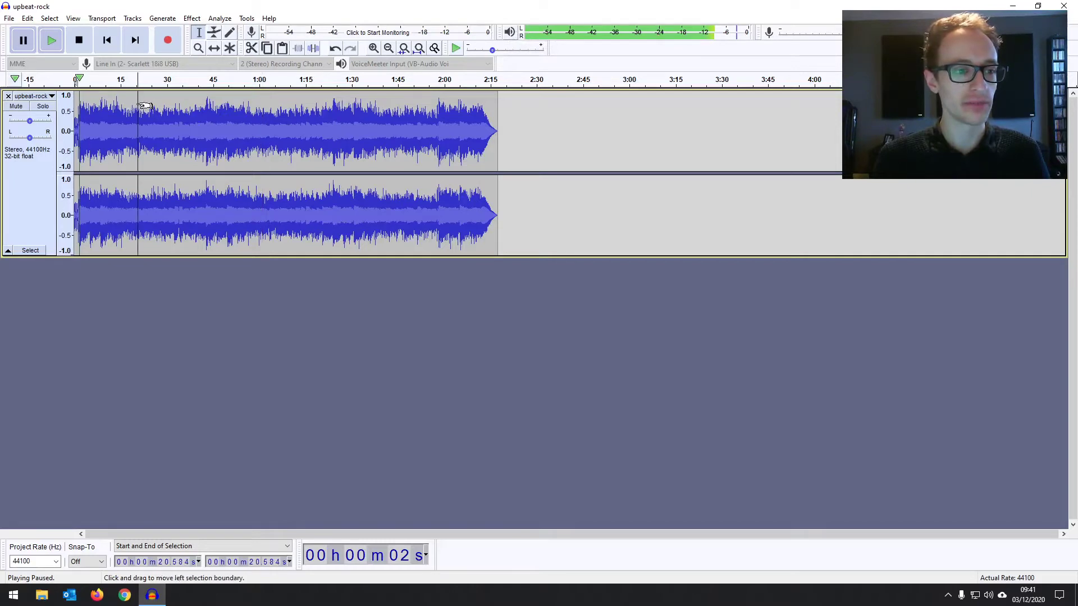
{"action": "key", "text": "p"}
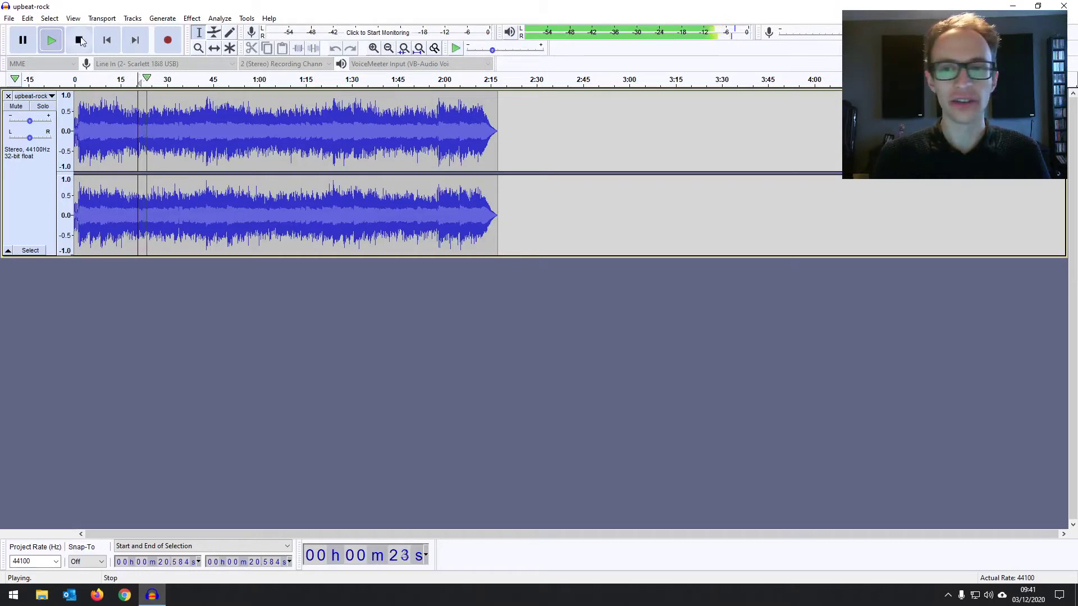
{"action": "left_click", "coordinate": [78, 40]}
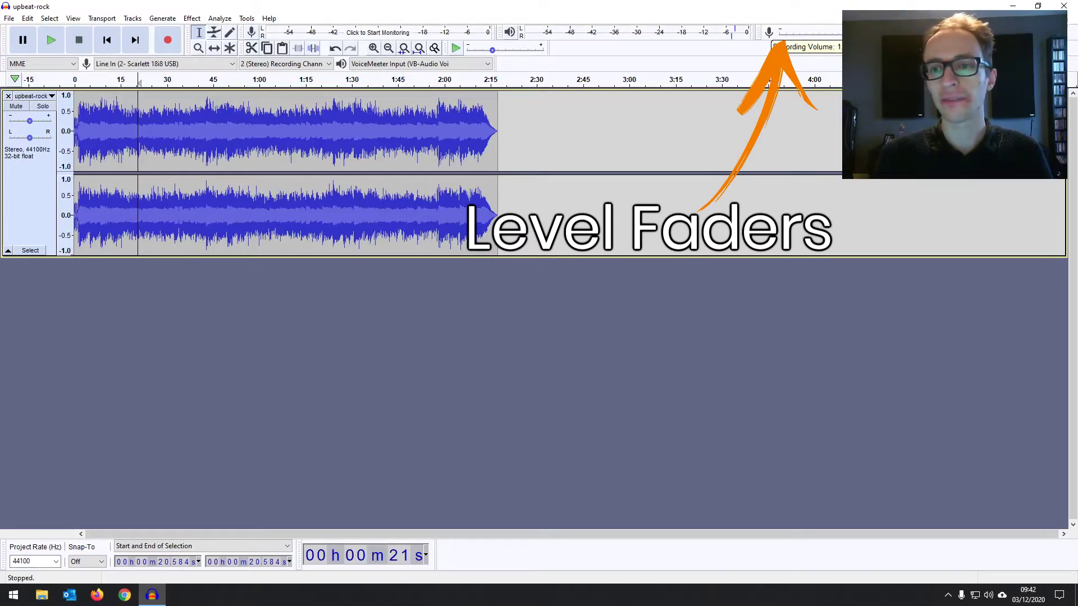
- Nudge the recording volume slider down, then dismiss the No Audio Selected warning from an empty Cut
{"action": "left_click_drag", "start_coordinate": [815, 34], "coordinate": [859, 35]}
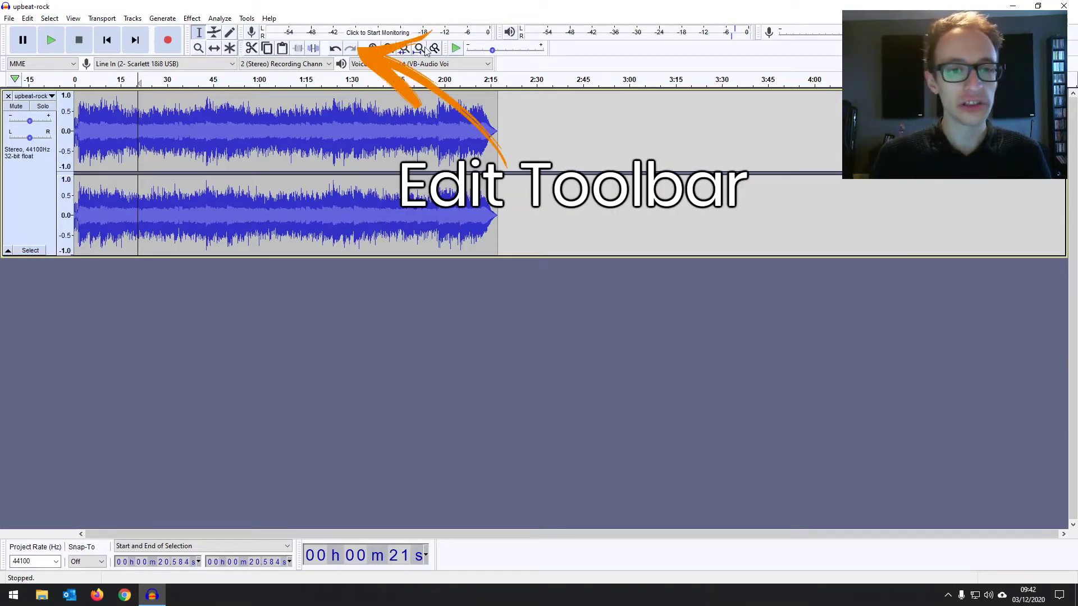
{"action": "left_click", "coordinate": [251, 49]}
{"action": "left_click", "coordinate": [618, 312]}
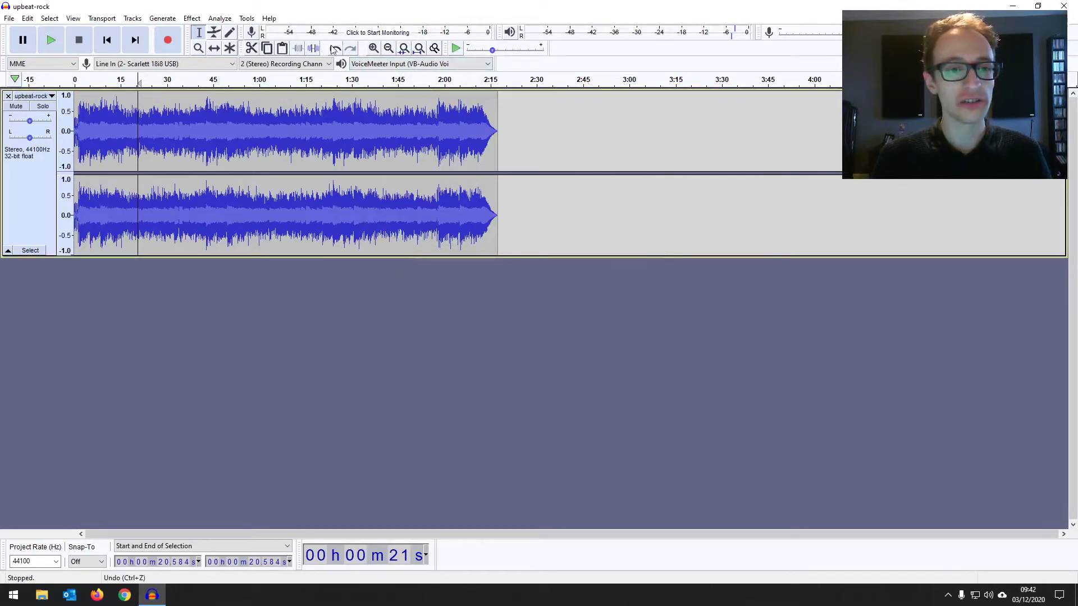
- Slow the Play-at-Speed rate to about 0.51x, preview the song from 21 seconds, then stop
{"action": "left_click", "coordinate": [374, 48]}
{"action": "left_click", "coordinate": [374, 49]}
{"action": "left_click", "coordinate": [388, 49]}
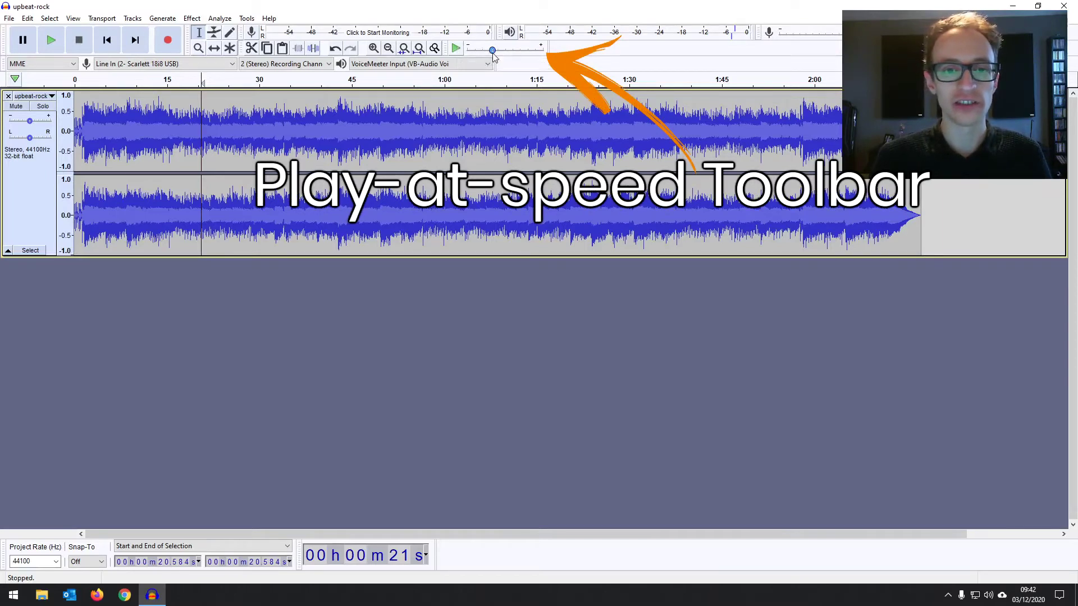
{"action": "left_click_drag", "start_coordinate": [491, 52], "coordinate": [485, 53]}
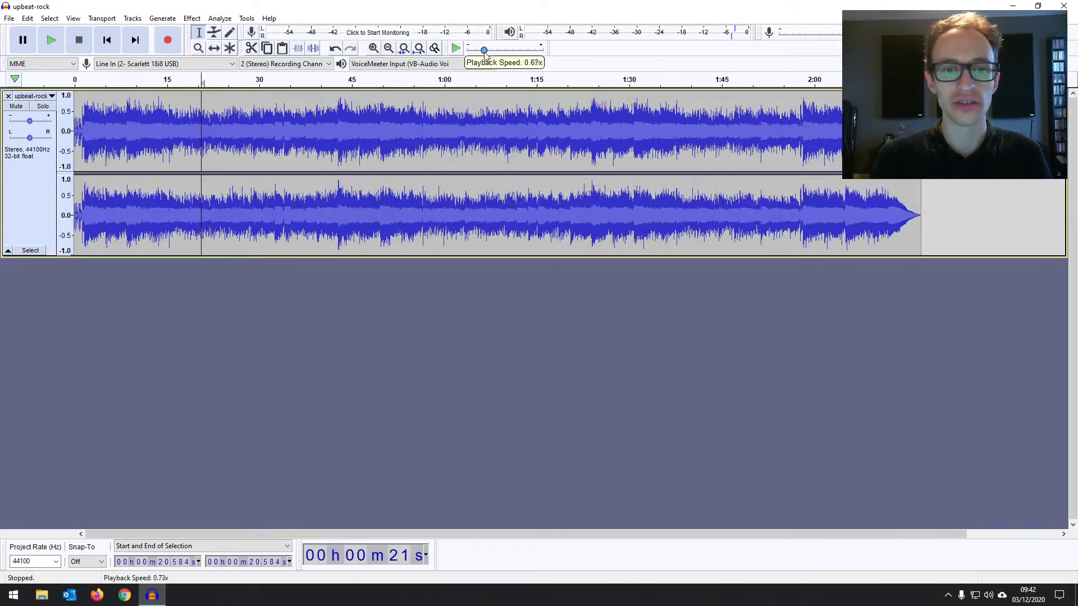
{"action": "left_click", "coordinate": [456, 50]}
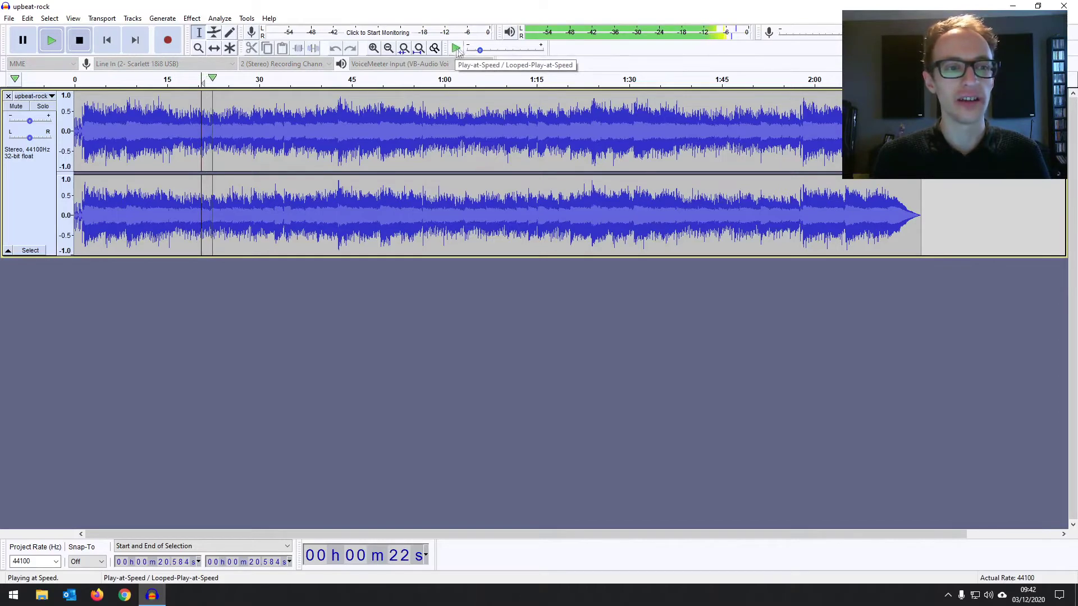
{"action": "scroll", "coordinate": [467, 50], "scroll_direction": "up", "scroll_amount": 5}
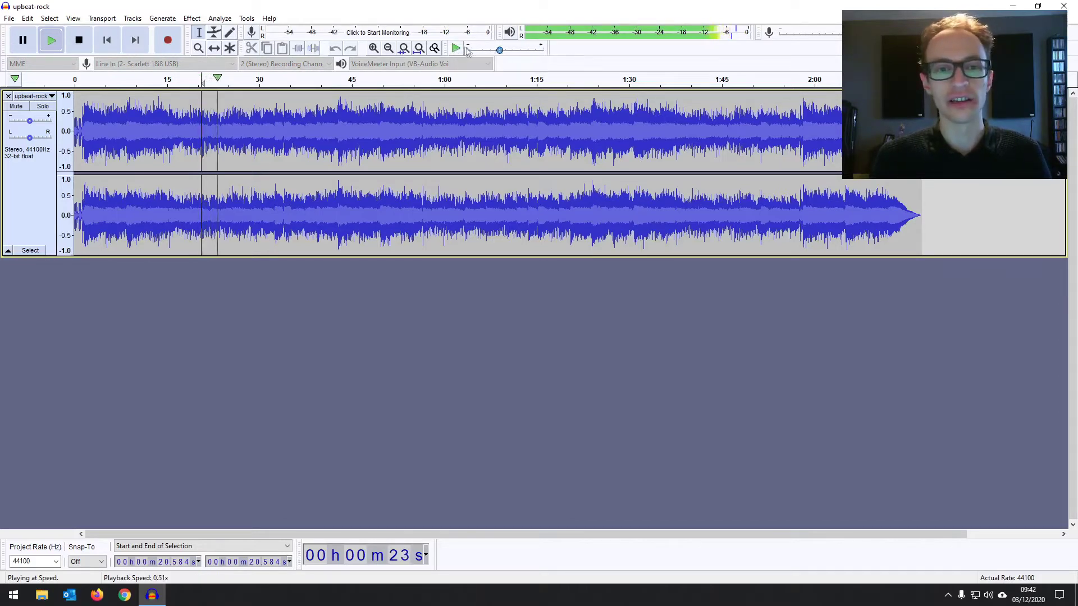
{"action": "scroll", "coordinate": [466, 50], "scroll_direction": "down", "scroll_amount": 2}
{"action": "left_click", "coordinate": [79, 40]}
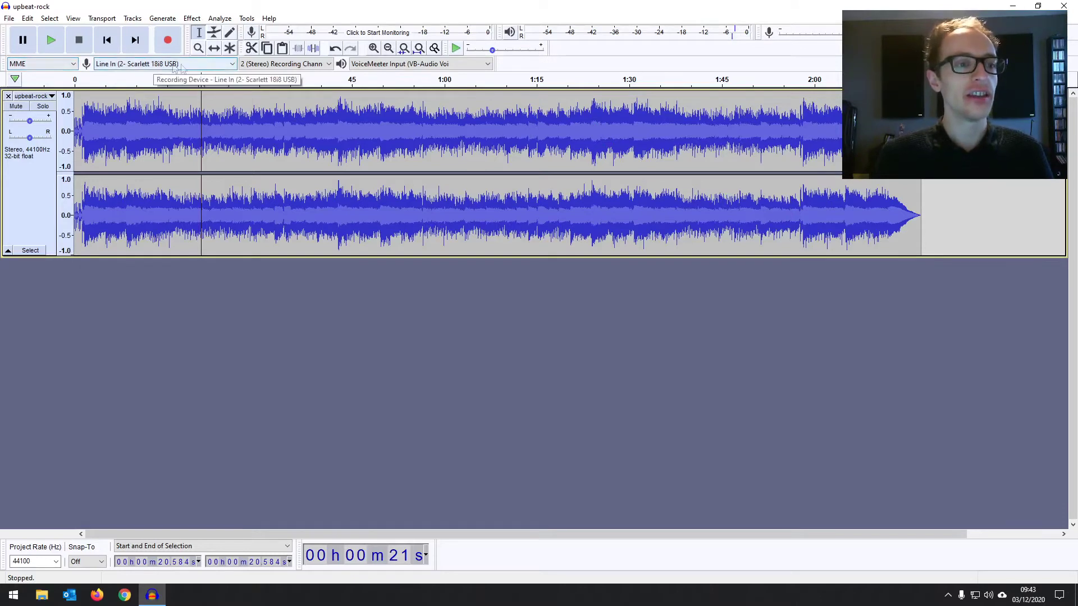
{"action": "left_click", "coordinate": [228, 66]}
{"action": "left_click", "coordinate": [127, 66]}
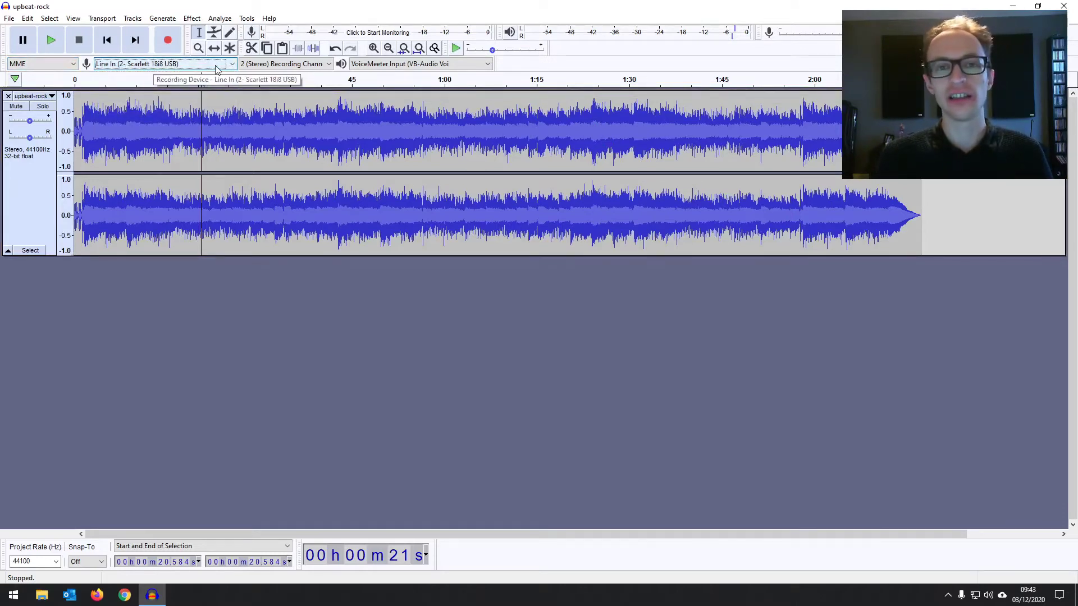
{"action": "left_click", "coordinate": [401, 64]}
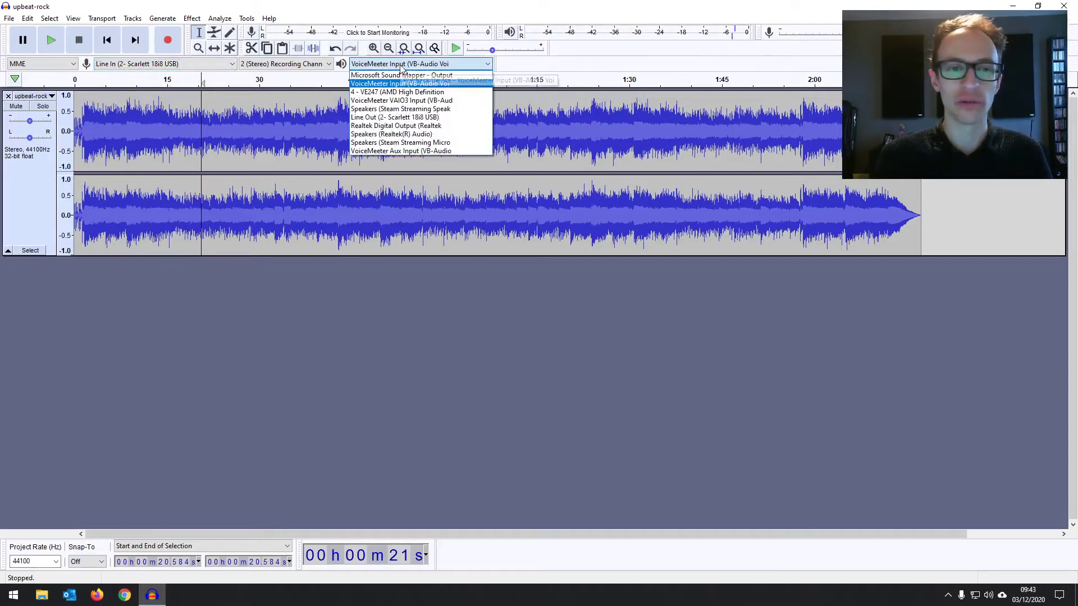
{"action": "left_click", "coordinate": [401, 68]}
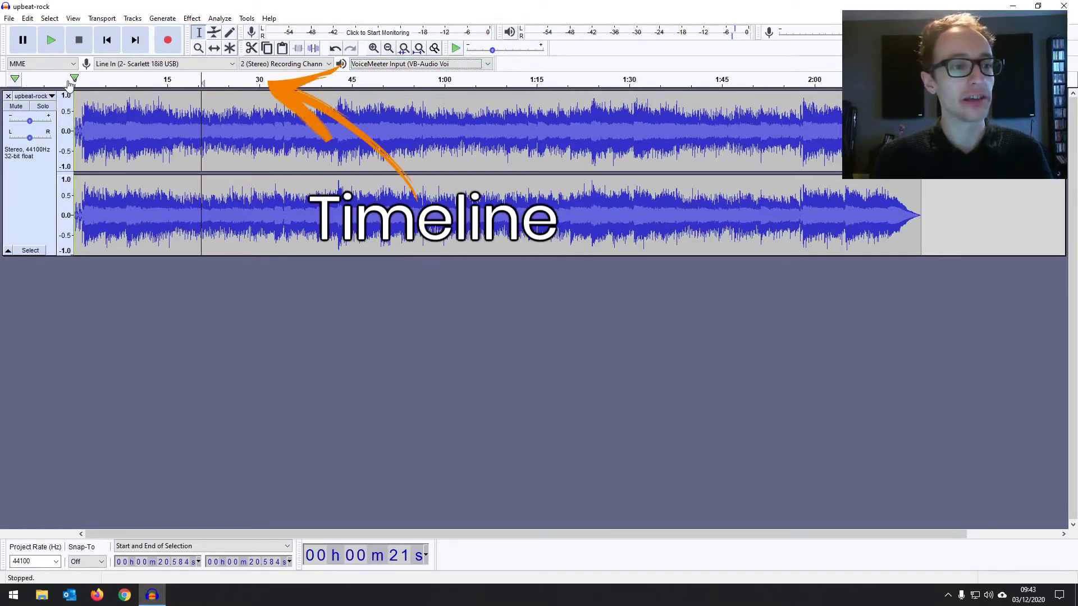
- Quick-Play from about 15 seconds, set the edit point at 33.79 seconds, then ruler-play and stop
{"action": "left_click", "coordinate": [168, 85]}
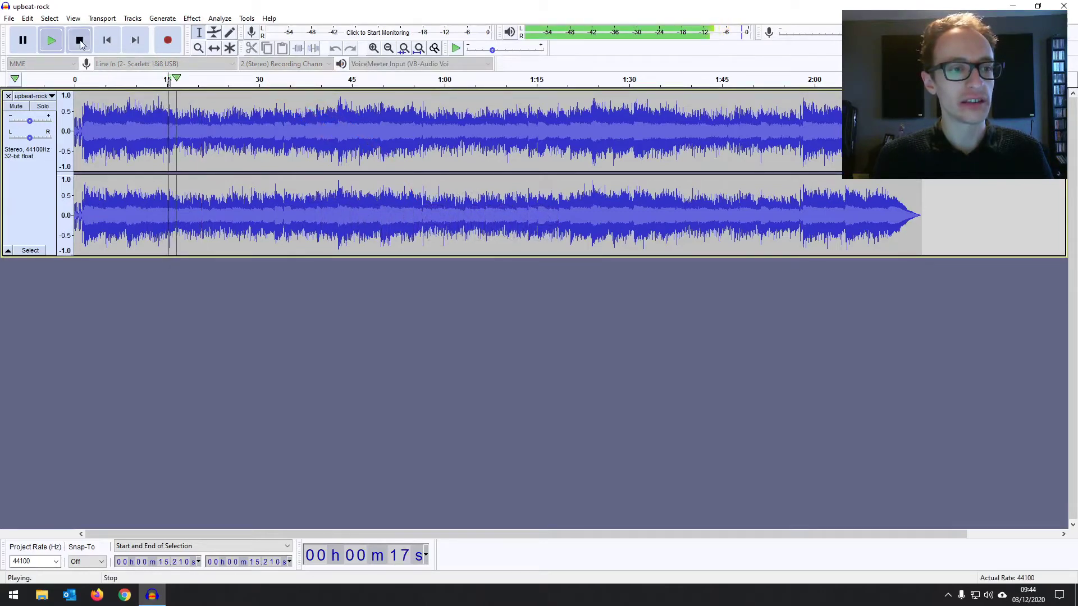
{"action": "left_click", "coordinate": [168, 84]}
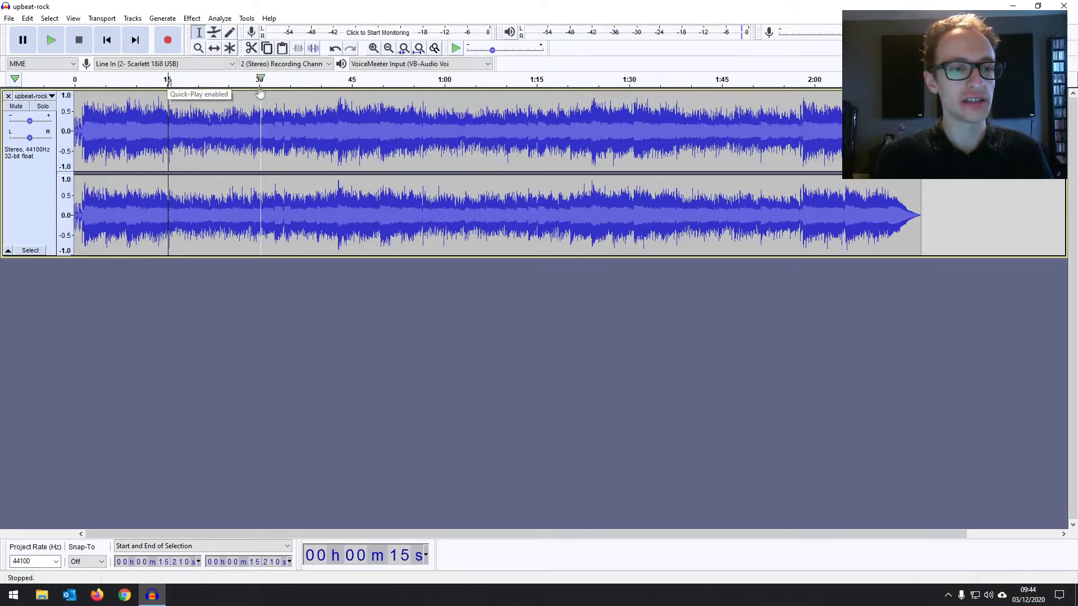
{"action": "left_click", "coordinate": [480, 112]}
{"action": "left_click", "coordinate": [838, 129]}
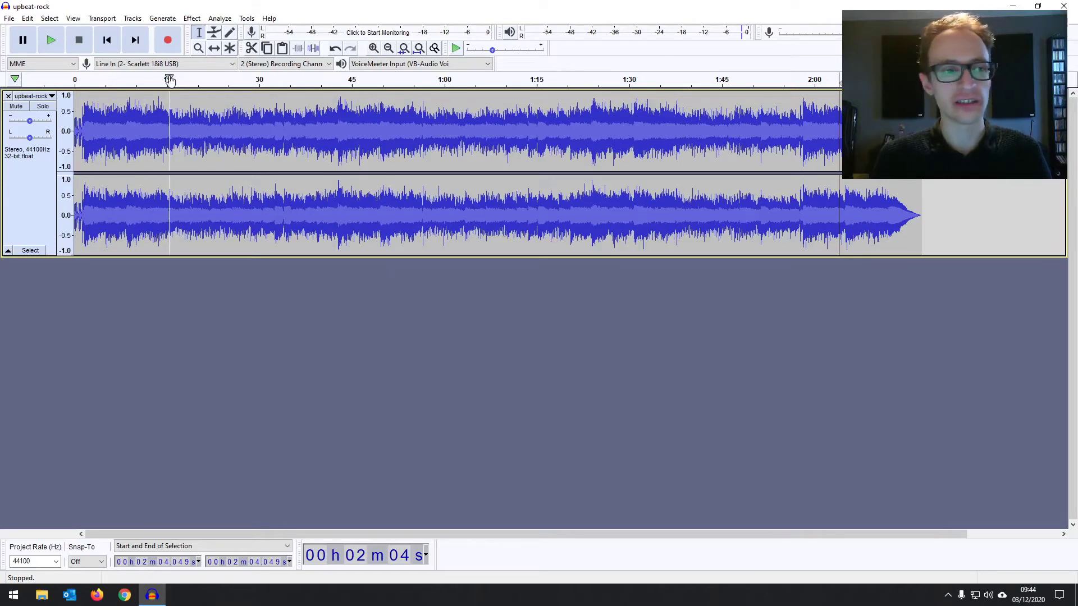
{"action": "left_click", "coordinate": [282, 129]}
{"action": "left_click_drag", "start_coordinate": [152, 84], "coordinate": [315, 82]}
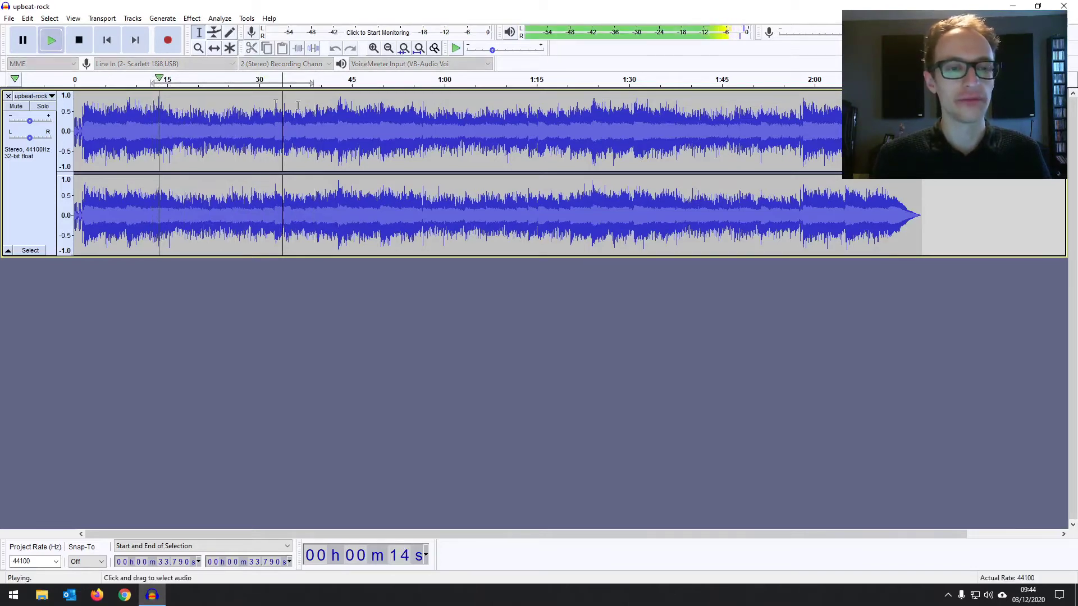
{"action": "key", "text": "space"}
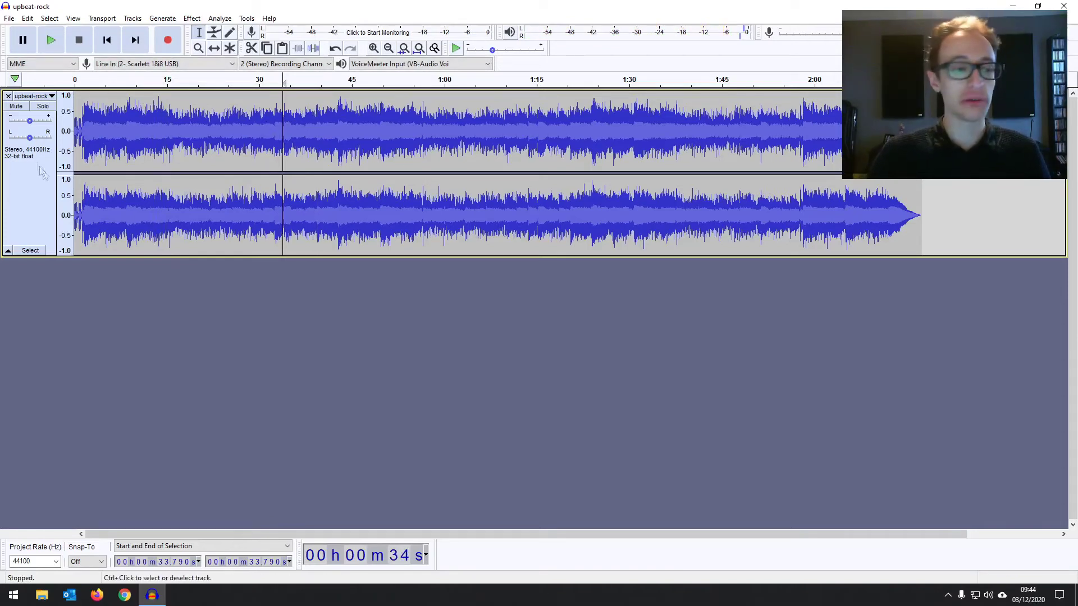
- Place the edit point at 15.210 seconds in the upbeat-rock track
{"action": "left_click", "coordinate": [89, 115]}
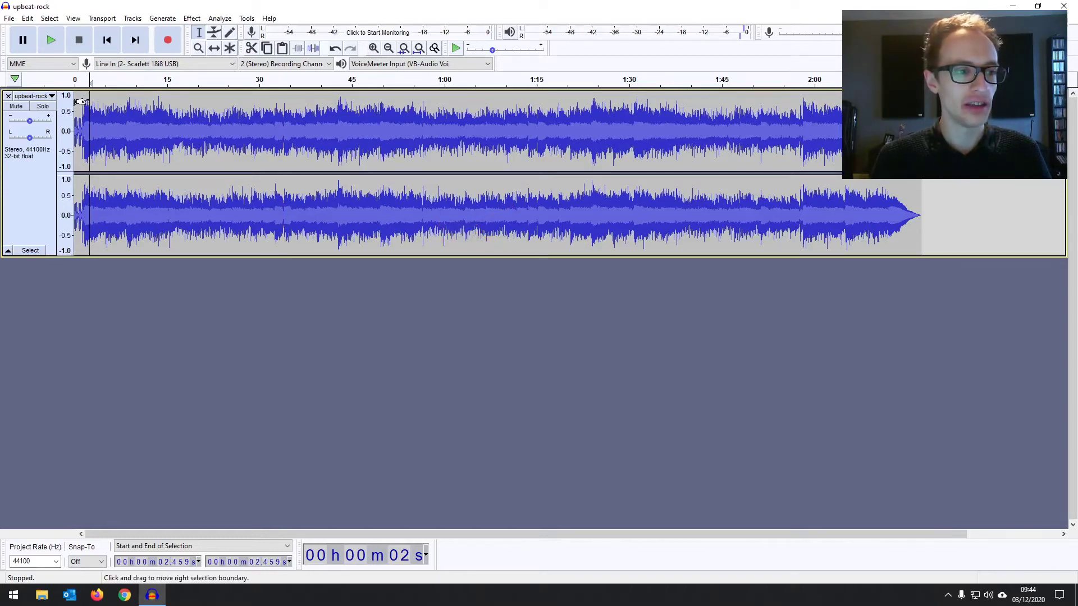
{"action": "left_click", "coordinate": [139, 111]}
{"action": "left_click", "coordinate": [168, 140]}
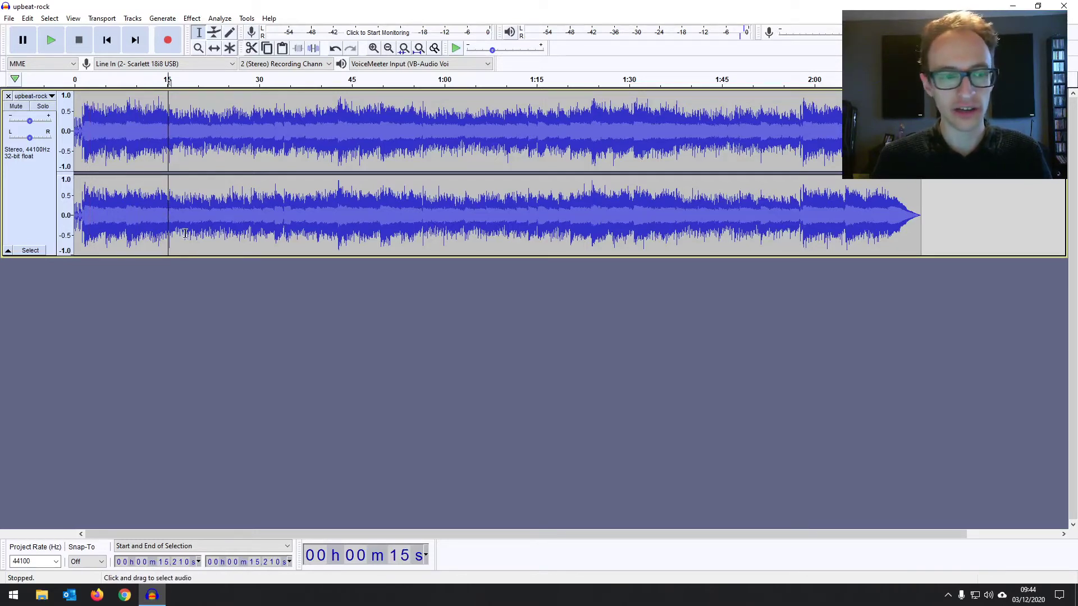
- Mute, then solo the upbeat-rock track, and pan it 10% Left
{"action": "left_click", "coordinate": [21, 111]}
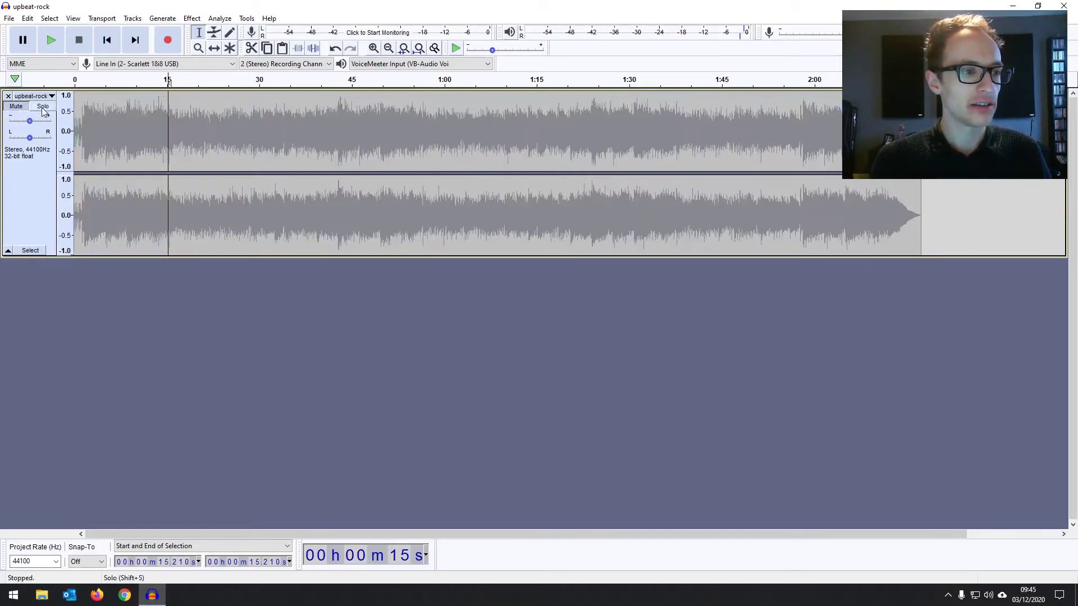
{"action": "left_click", "coordinate": [43, 108]}
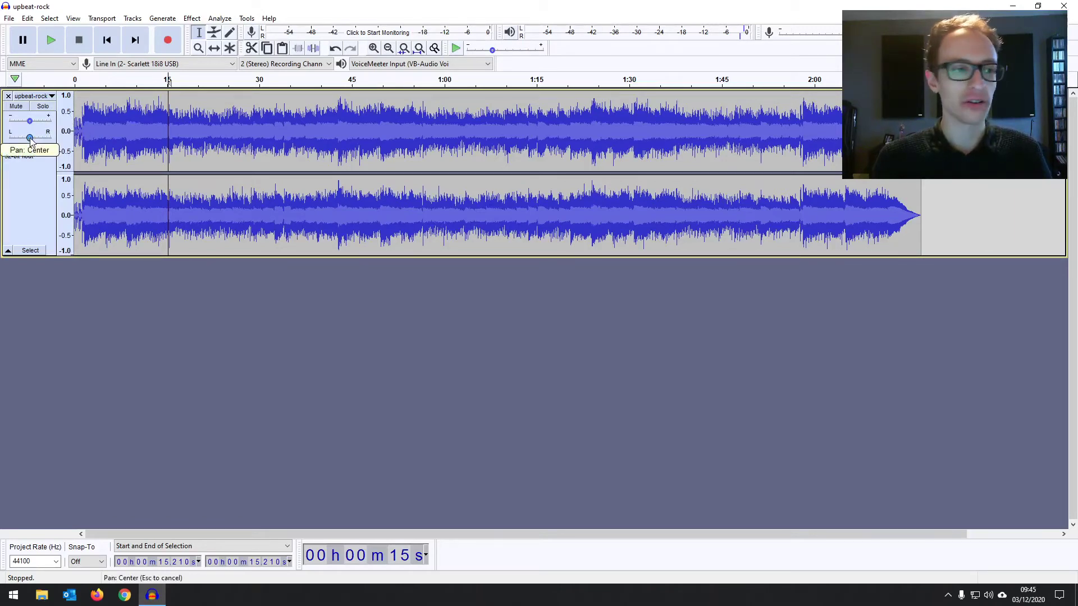
{"action": "mouse_move", "coordinate": [29, 138]}
{"action": "left_mouse_down"}
{"action": "mouse_move", "coordinate": [59, 144]}
{"action": "mouse_move", "coordinate": [31, 141]}
{"action": "left_mouse_up"}
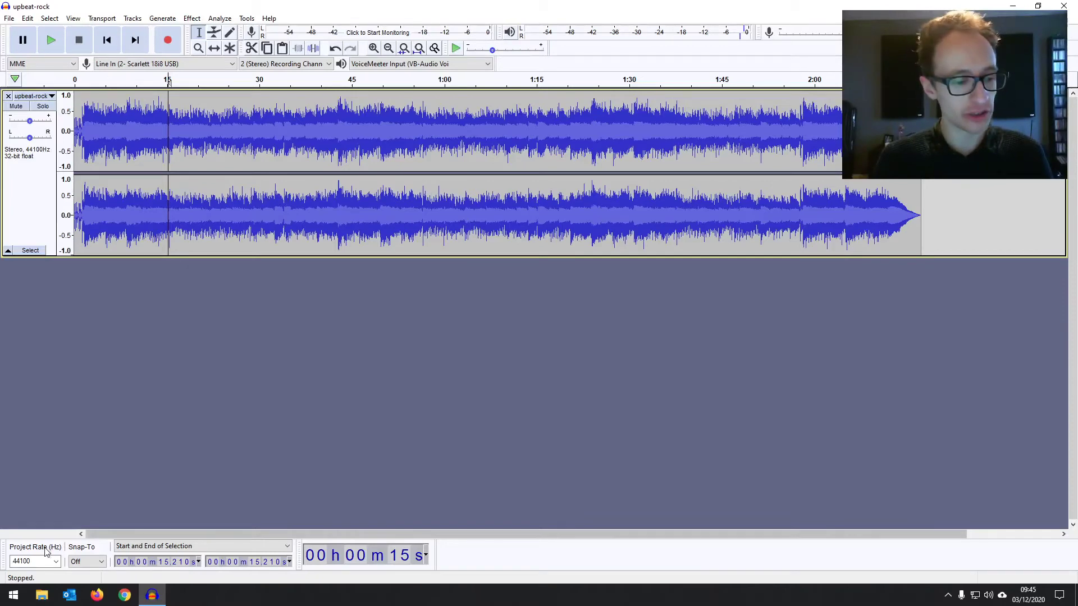
{"action": "left_click_drag", "start_coordinate": [110, 536], "coordinate": [84, 540]}
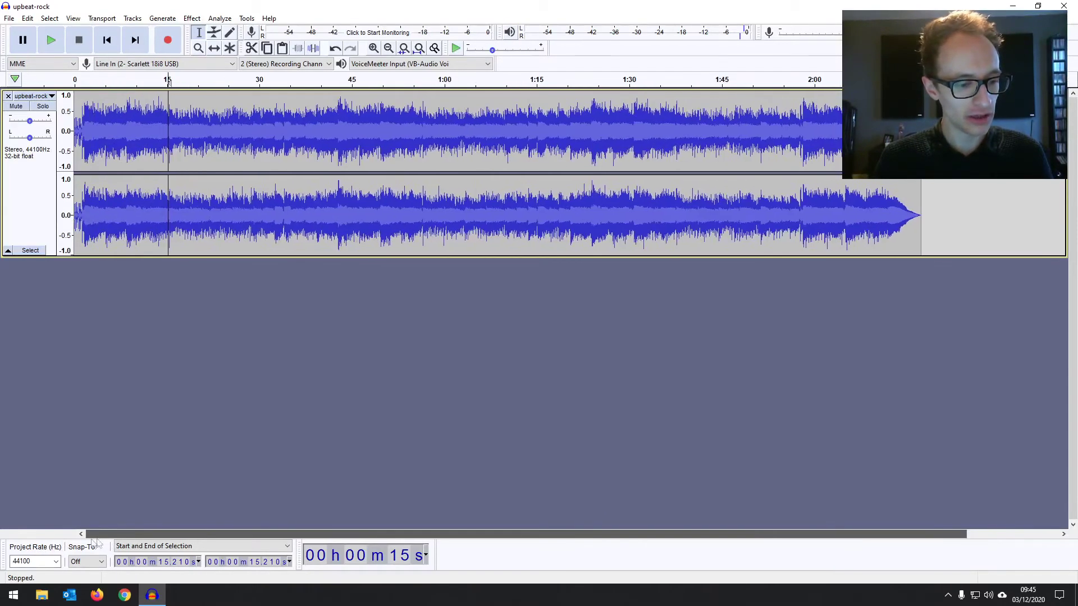
{"action": "left_click", "coordinate": [57, 563]}
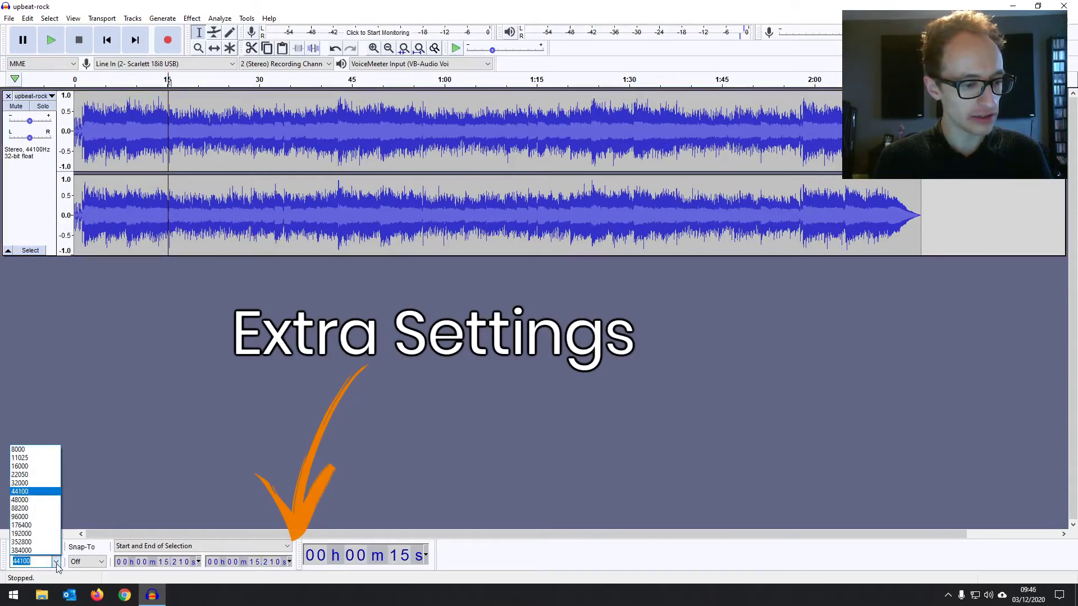
{"action": "left_click", "coordinate": [57, 562]}
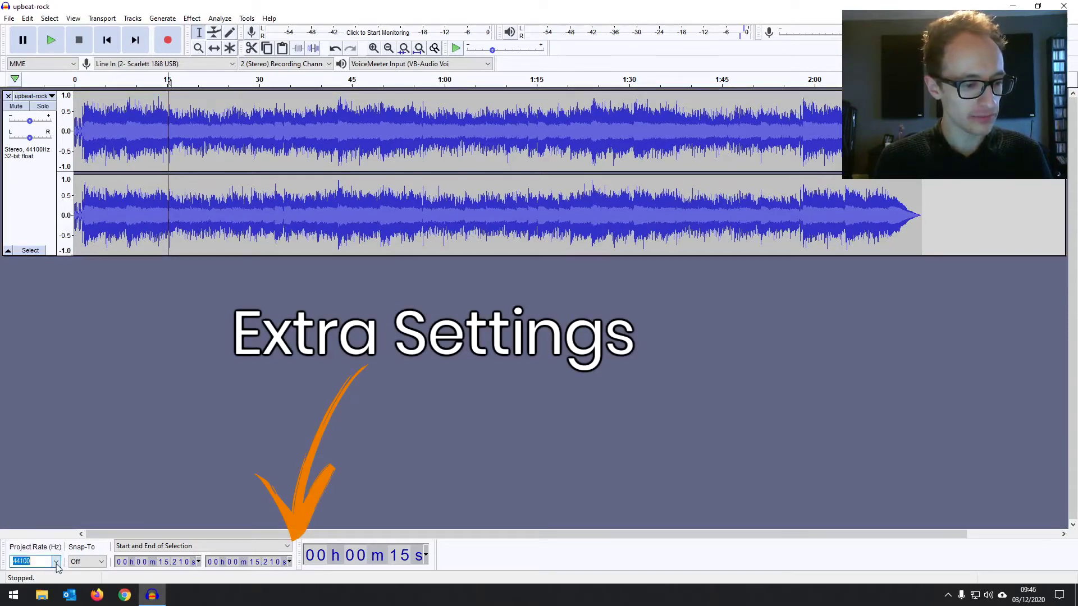
{"action": "left_click", "coordinate": [96, 564]}
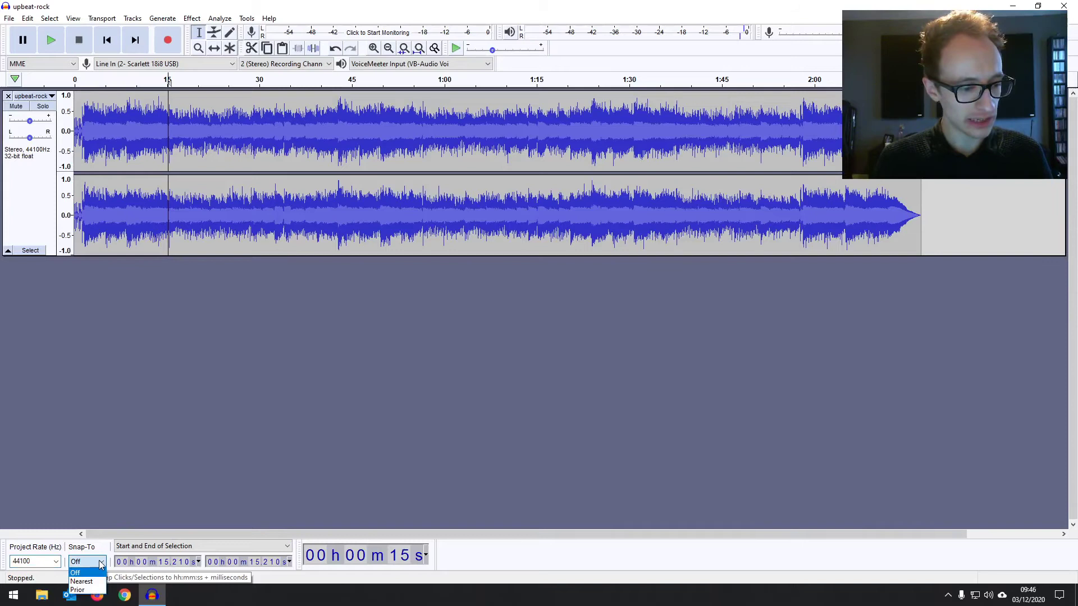
{"action": "left_click", "coordinate": [101, 563]}
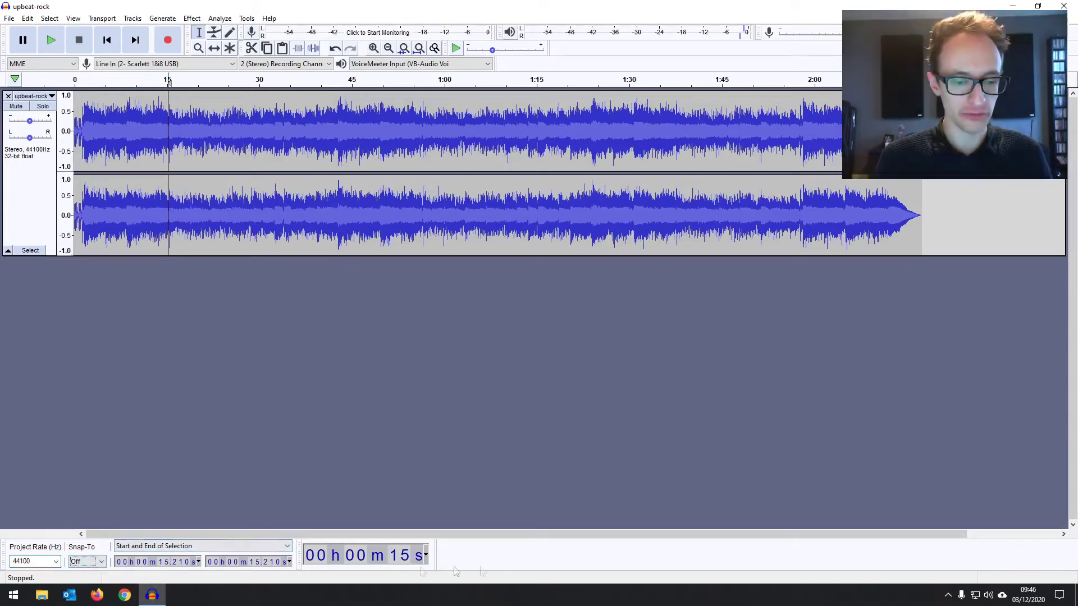
{"action": "left_click", "coordinate": [240, 140]}
{"action": "left_click", "coordinate": [377, 135]}
{"action": "left_click", "coordinate": [425, 555]}
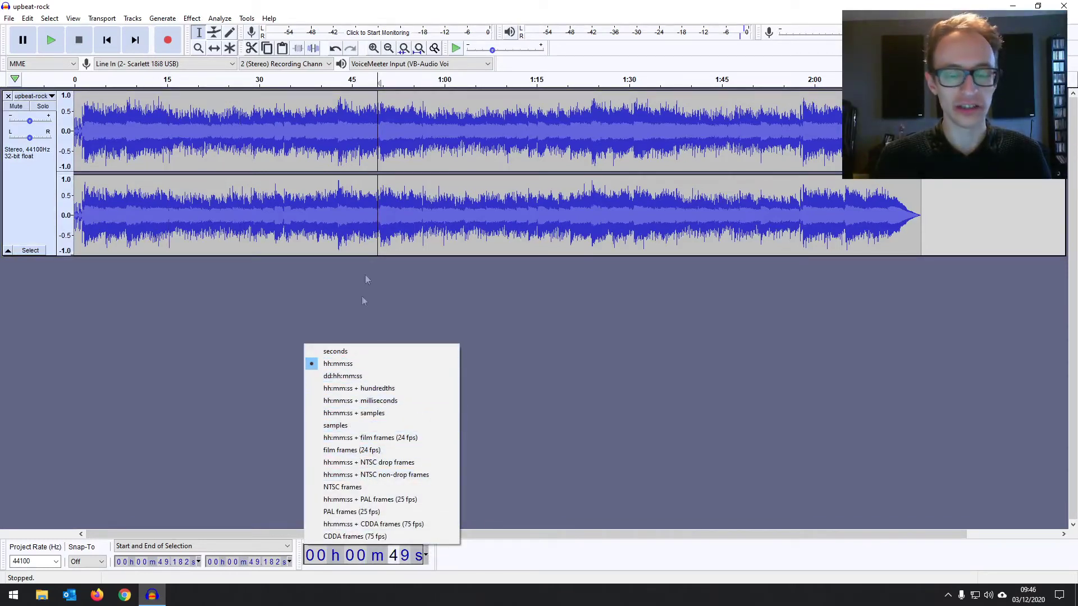
{"action": "left_click", "coordinate": [355, 164]}
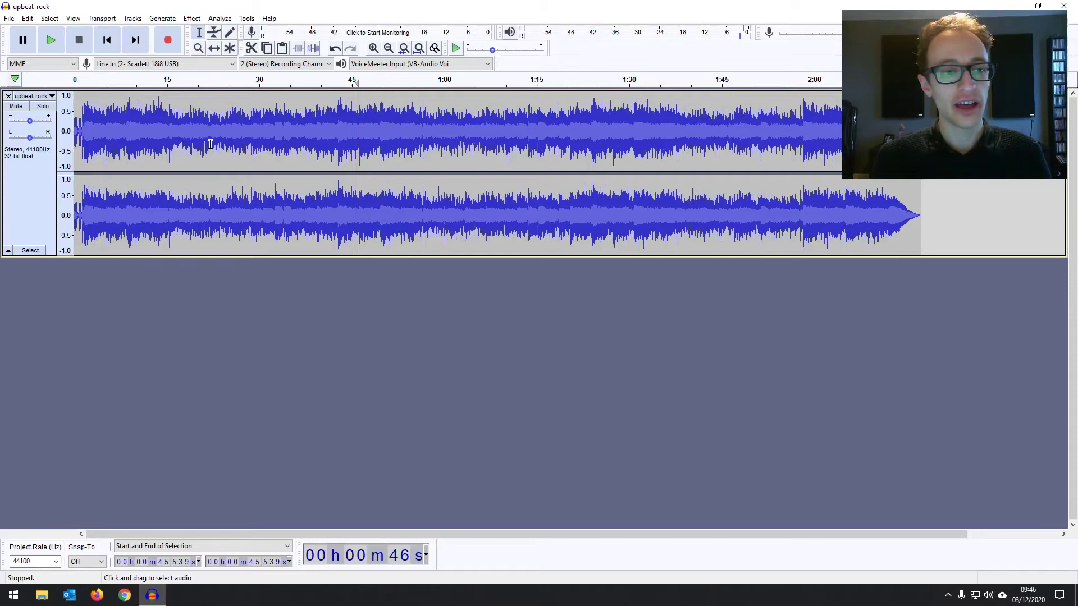
- Glance at the File menu, then set the edit point at 40.894 seconds
{"action": "left_click", "coordinate": [10, 18]}
{"action": "left_click", "coordinate": [9, 19]}
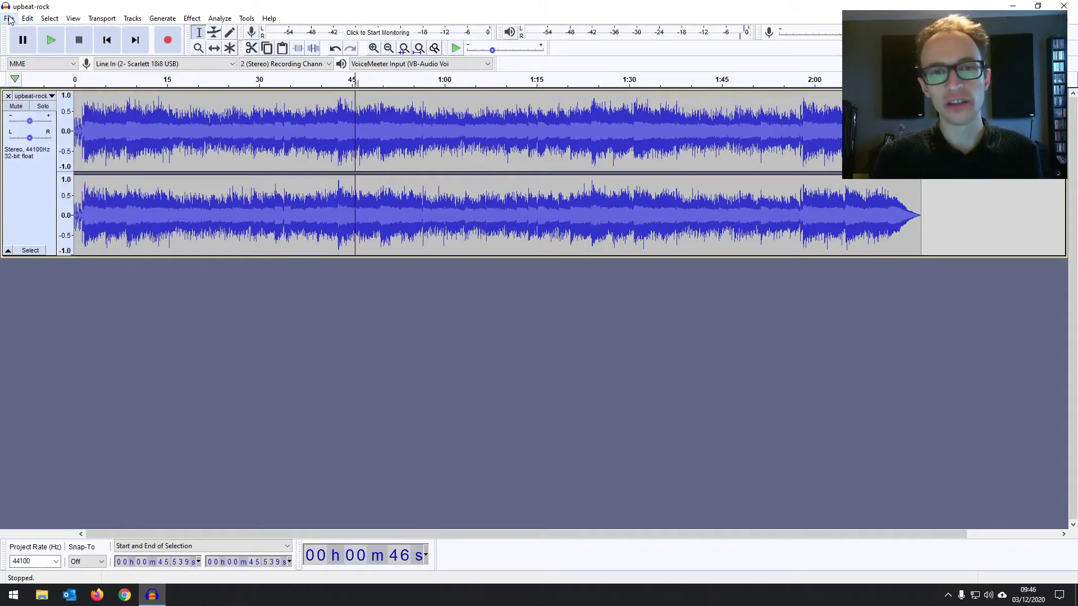
{"action": "left_click", "coordinate": [326, 144]}
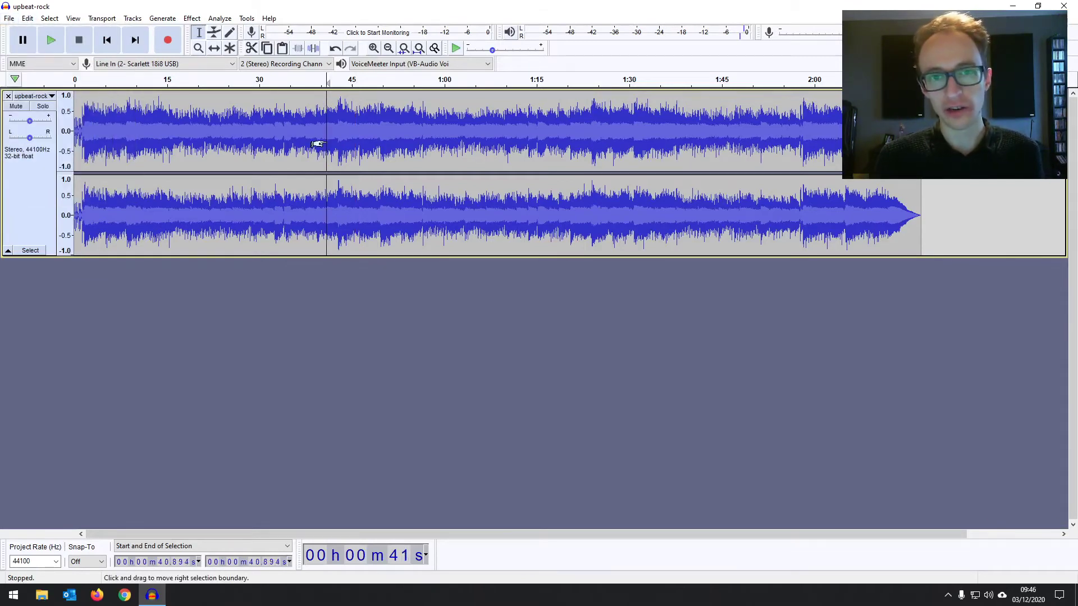
- Reopen the File menu, then bring up the Edit menu holding Preferences
{"action": "left_click", "coordinate": [9, 21]}
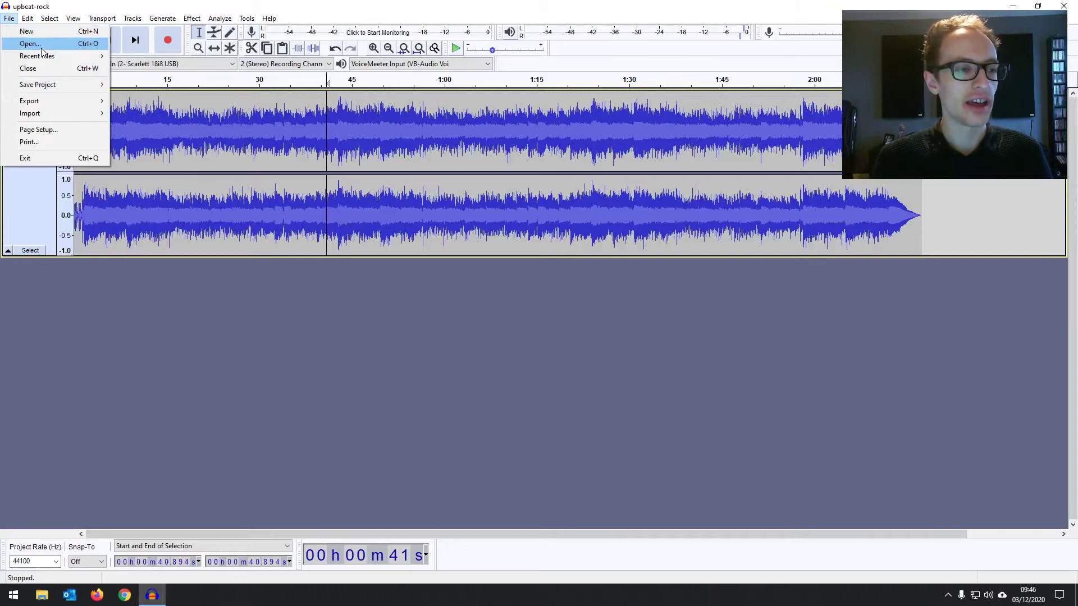
{"action": "left_click", "coordinate": [127, 5]}
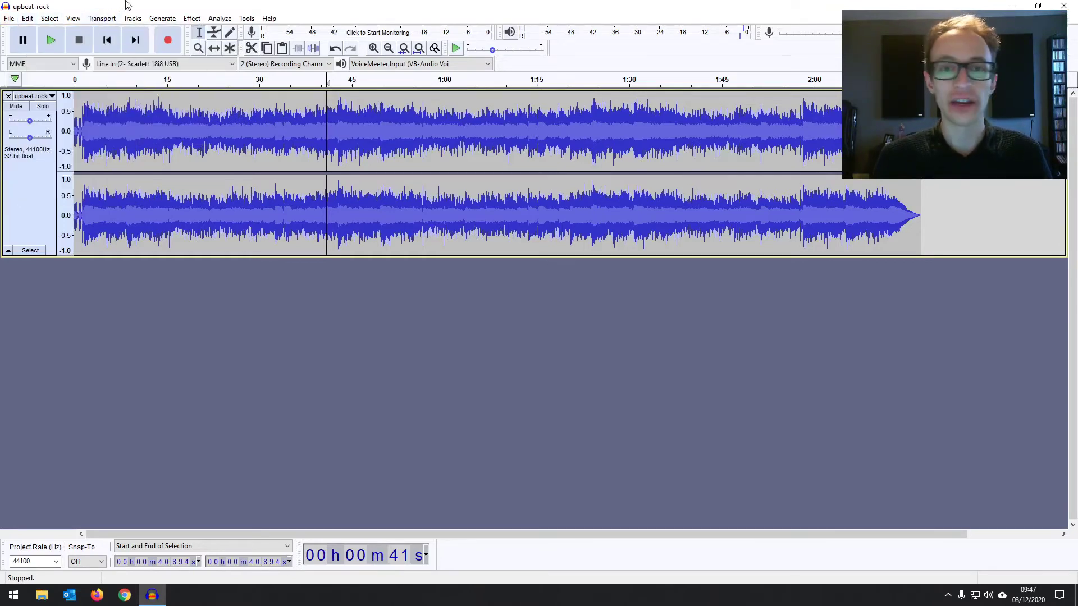
{"action": "left_click", "coordinate": [31, 19]}
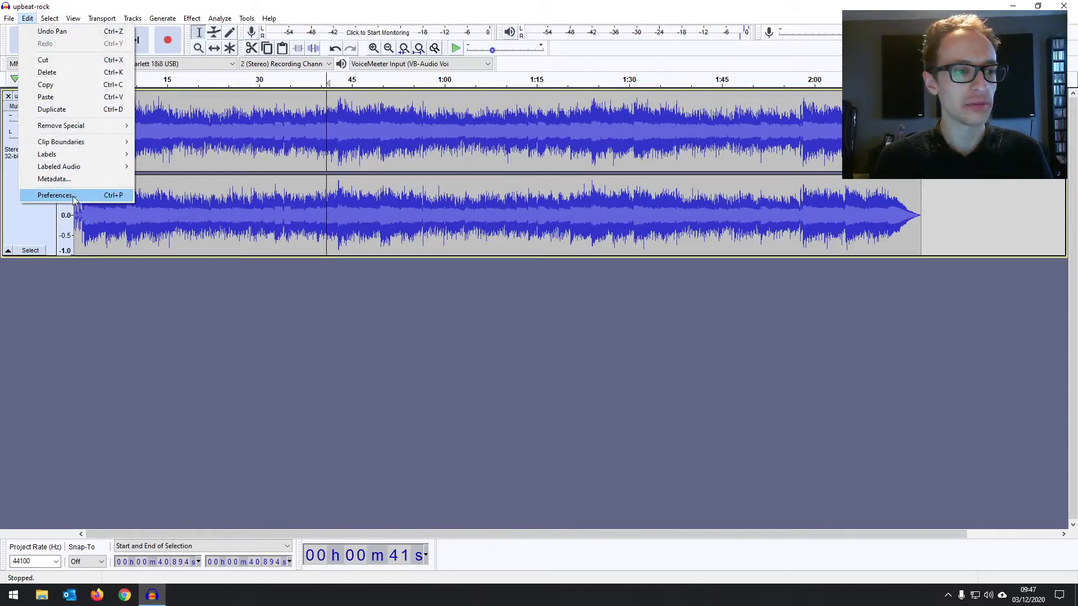
- Switch the interface theme to Dark in Preferences > Interface and apply it
{"action": "left_click", "coordinate": [75, 197]}
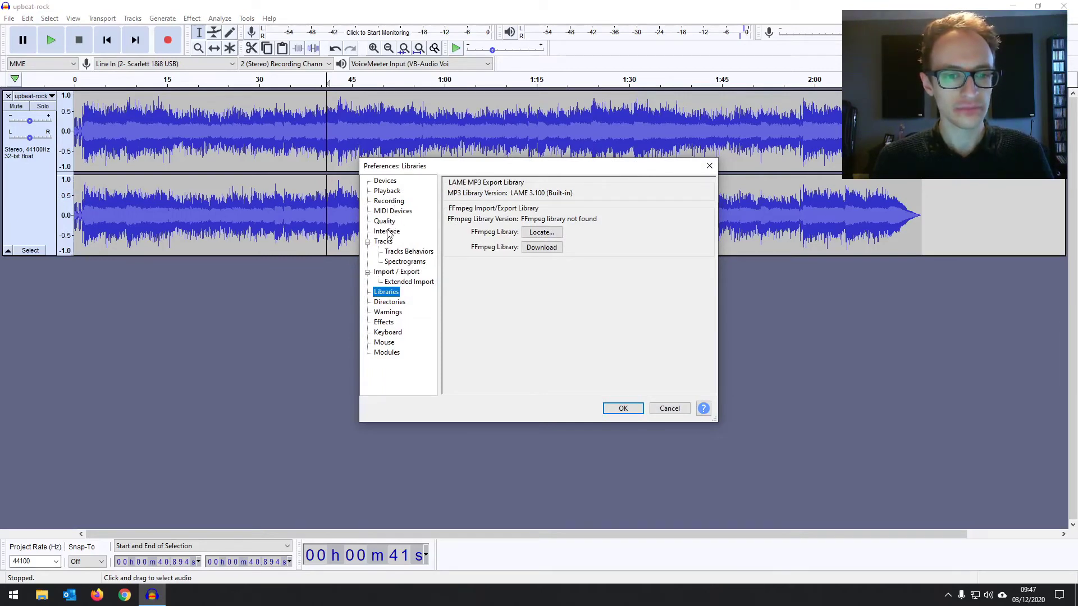
{"action": "left_click", "coordinate": [387, 232]}
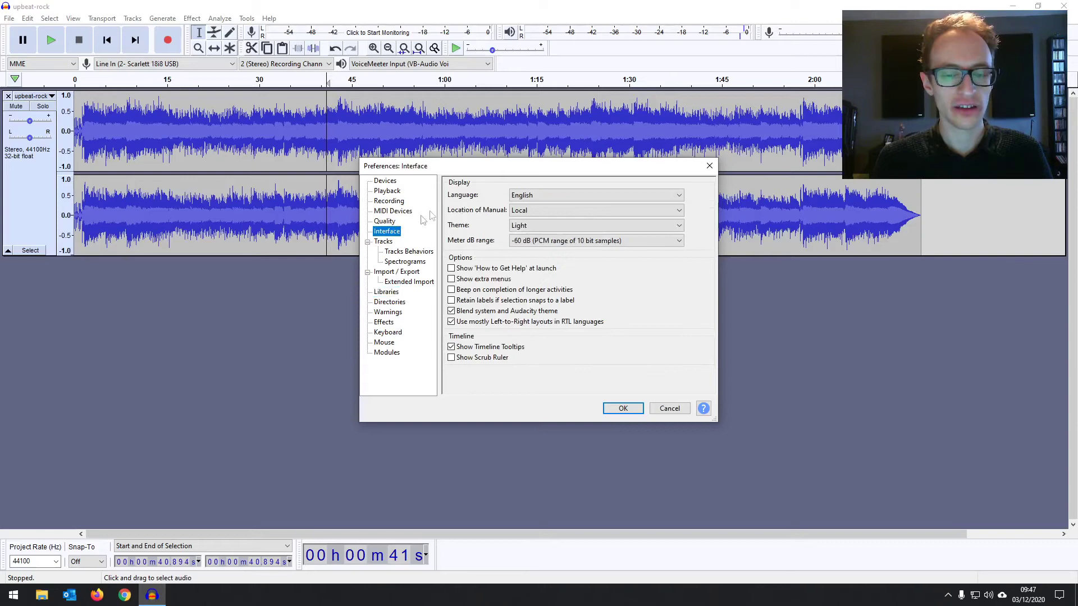
{"action": "left_click", "coordinate": [564, 198]}
{"action": "left_click", "coordinate": [564, 198]}
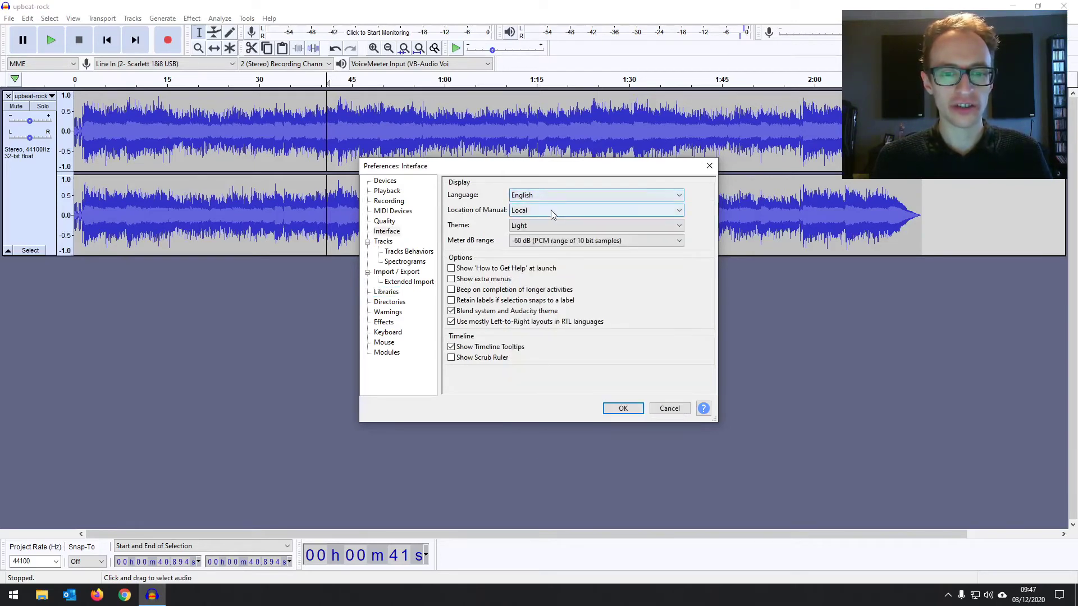
{"action": "left_click", "coordinate": [542, 227]}
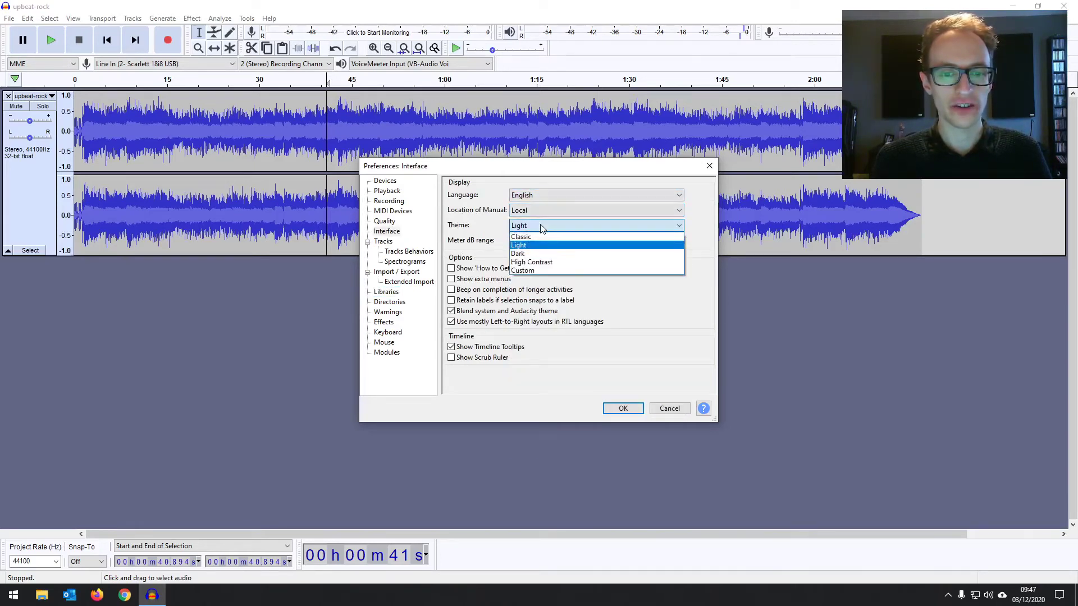
{"action": "left_click", "coordinate": [552, 253]}
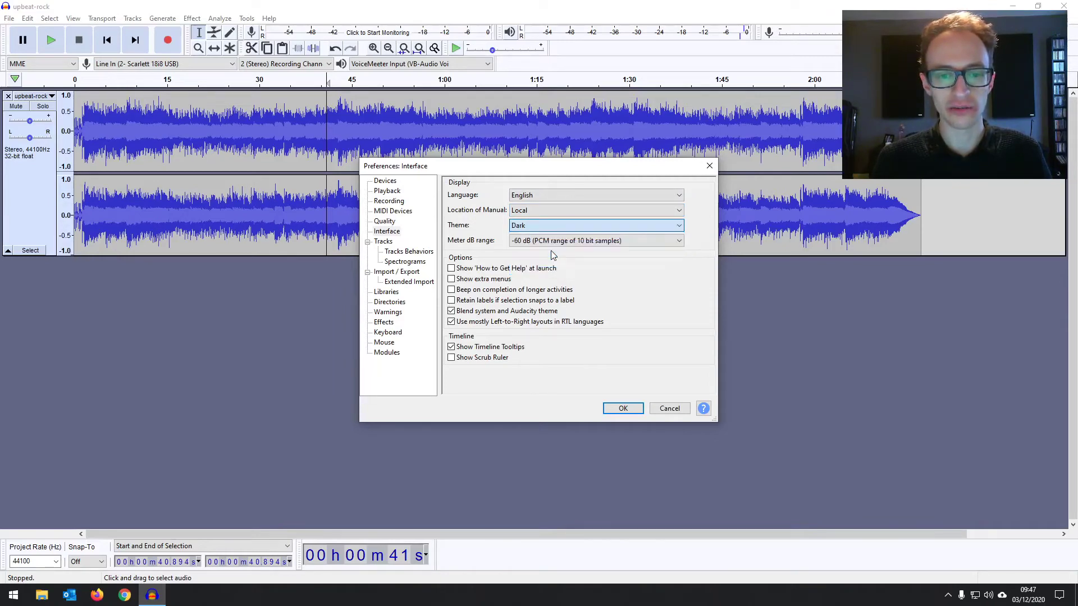
{"action": "left_click", "coordinate": [623, 408]}
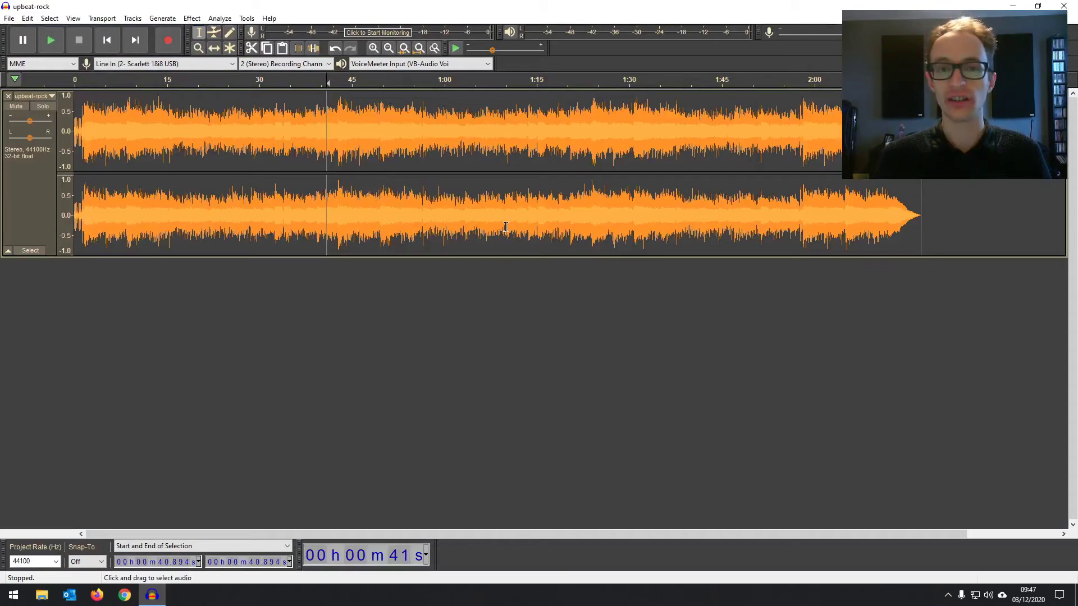
- Reopen Preferences, try the Classic theme, then settle on Light and apply it
{"action": "left_click", "coordinate": [9, 19]}
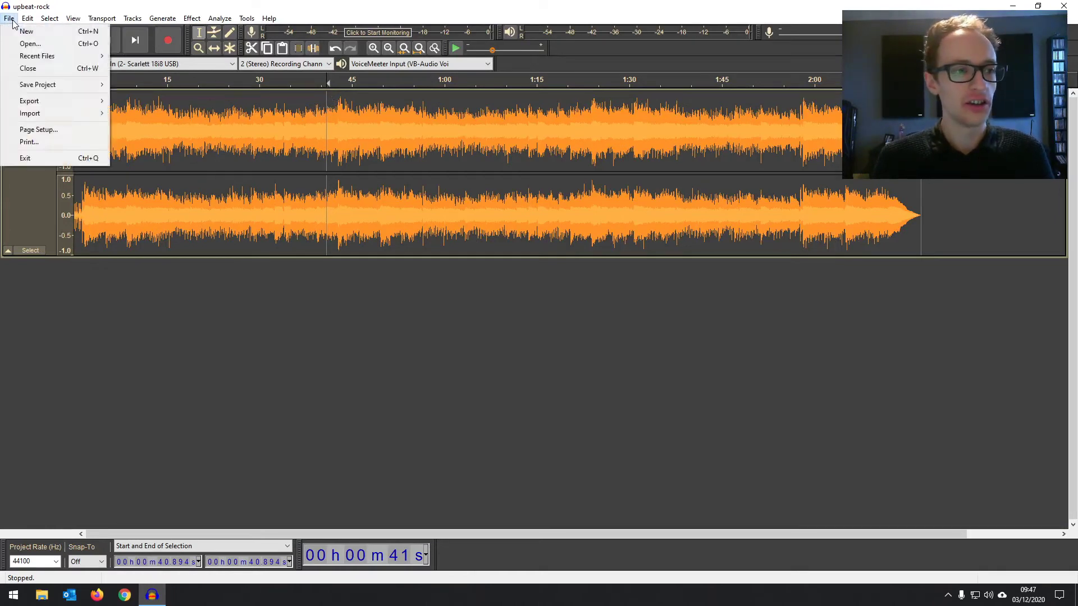
{"action": "mouse_move", "coordinate": [27, 19]}
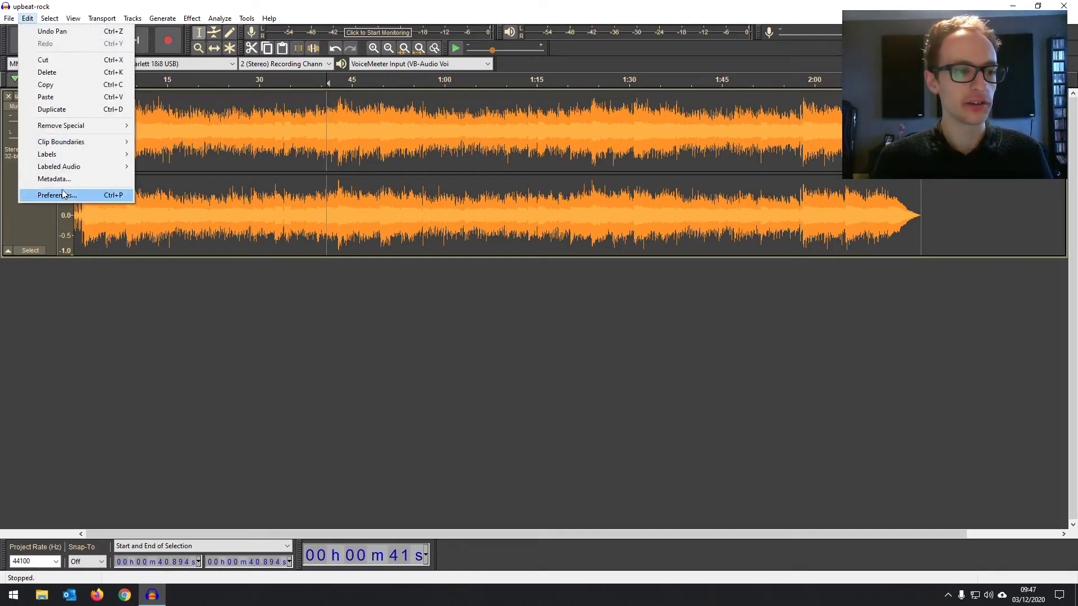
{"action": "left_click", "coordinate": [45, 192]}
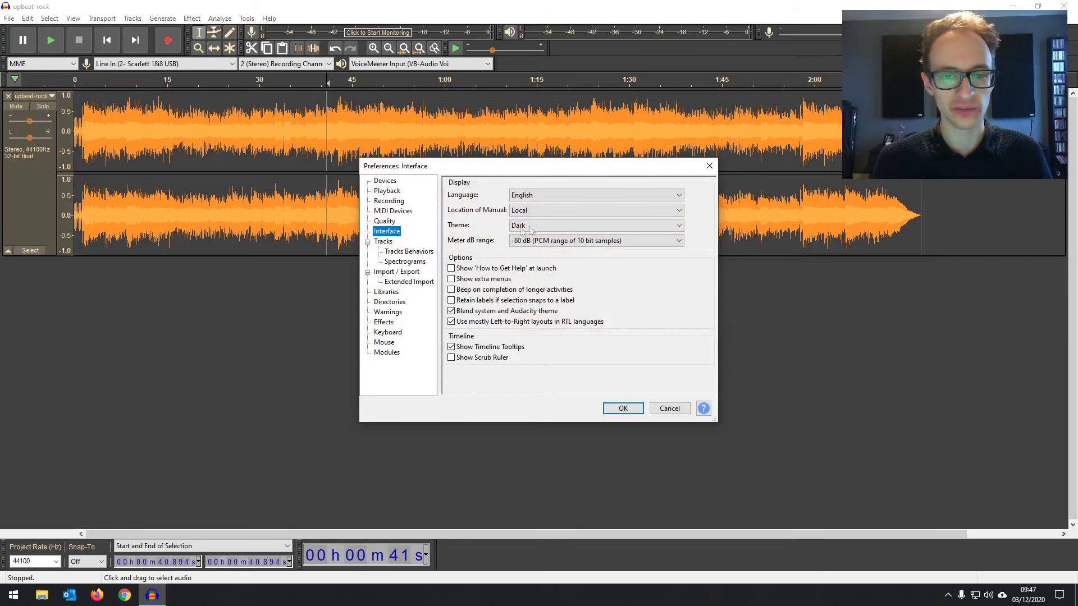
{"action": "left_click", "coordinate": [549, 226]}
{"action": "left_click", "coordinate": [553, 236]}
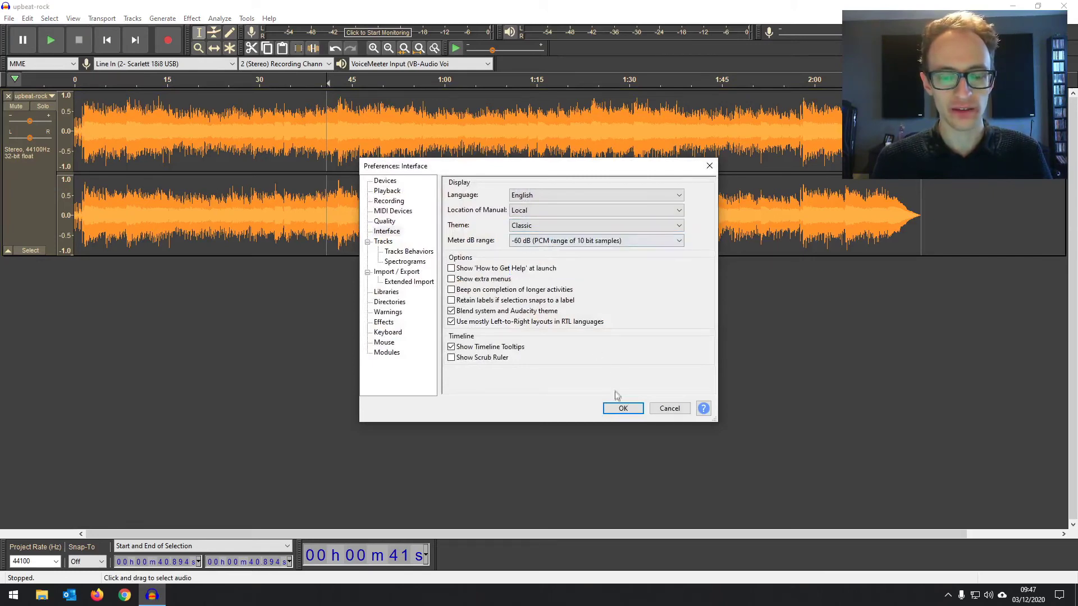
{"action": "left_click", "coordinate": [539, 225]}
{"action": "left_click", "coordinate": [538, 249]}
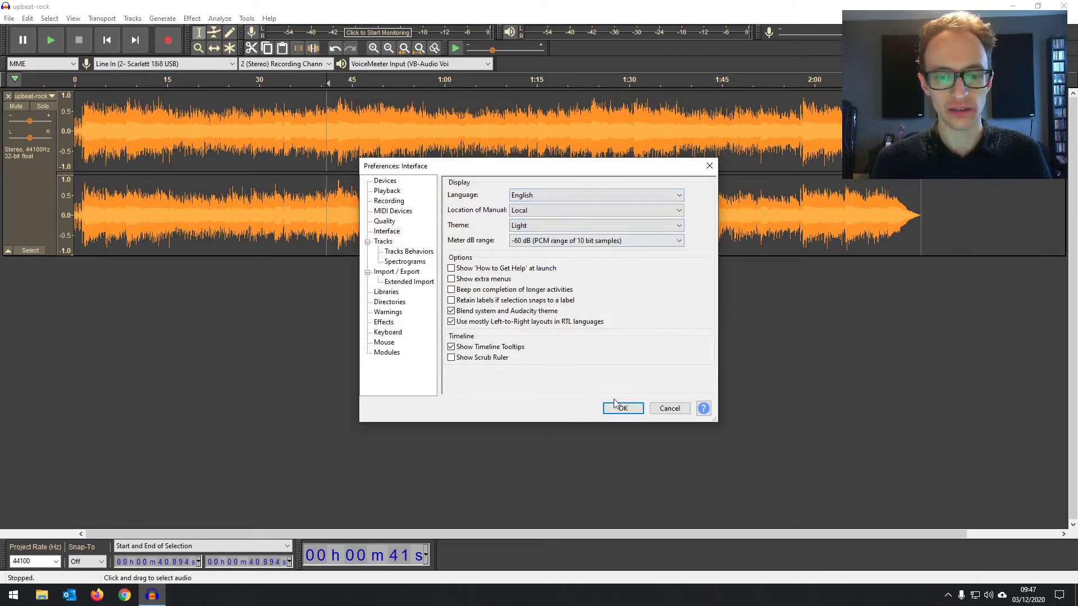
{"action": "left_click", "coordinate": [619, 409]}
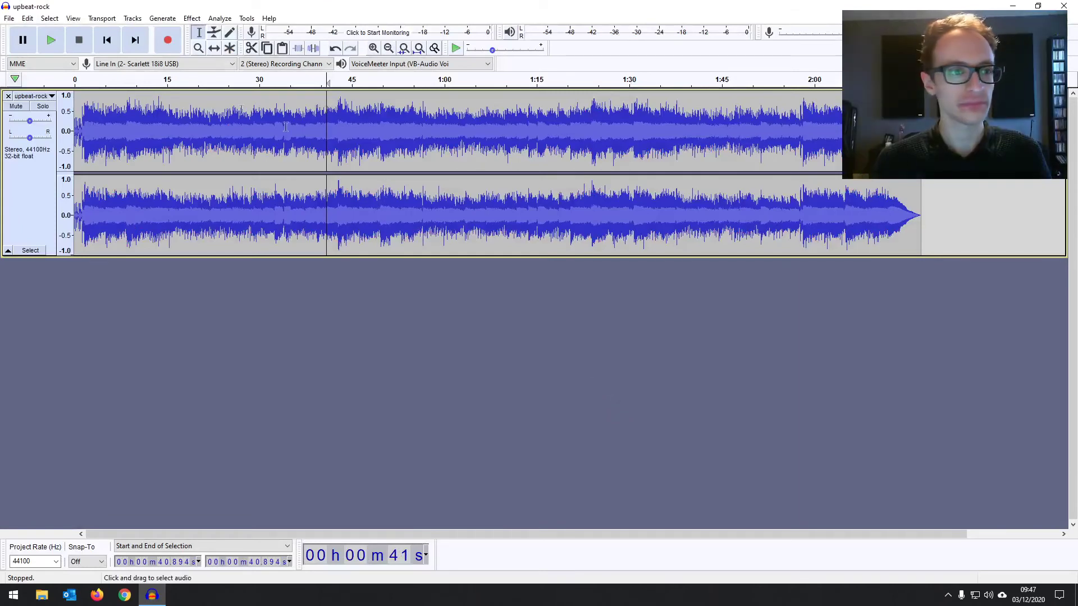
- Uncheck Play-at-Speed Toolbar under View > Toolbars to hide it
{"action": "left_click", "coordinate": [48, 21]}
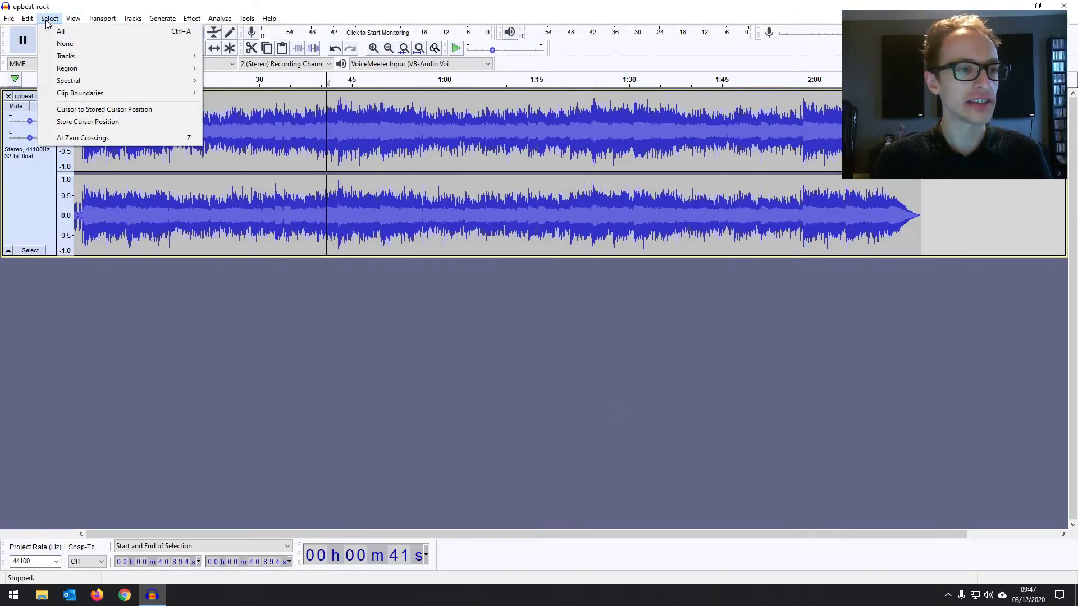
{"action": "mouse_move", "coordinate": [67, 21]}
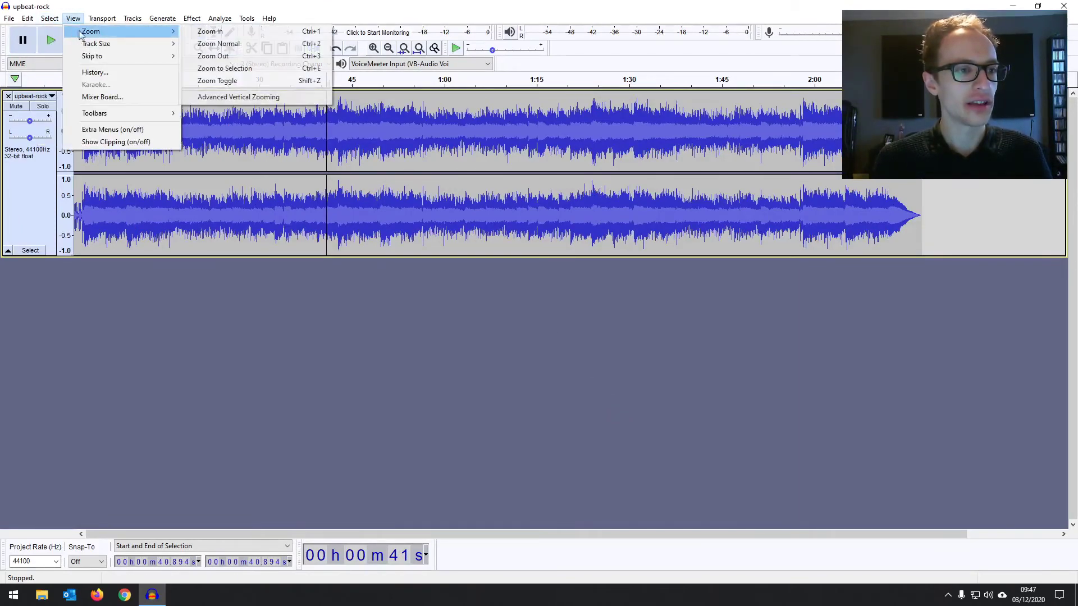
{"action": "mouse_move", "coordinate": [98, 115]}
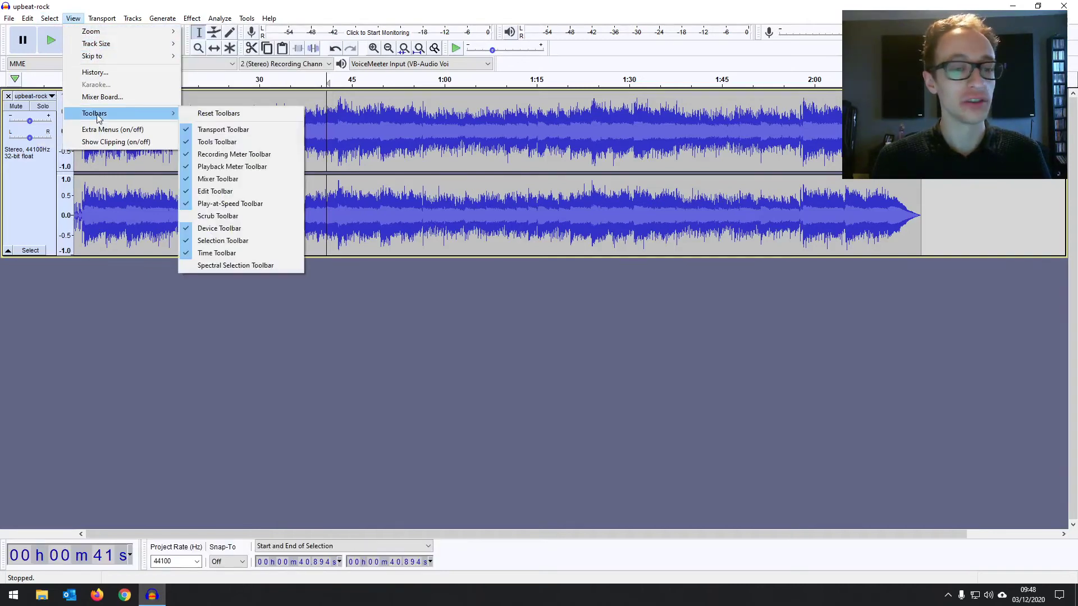
{"action": "left_click", "coordinate": [271, 204]}
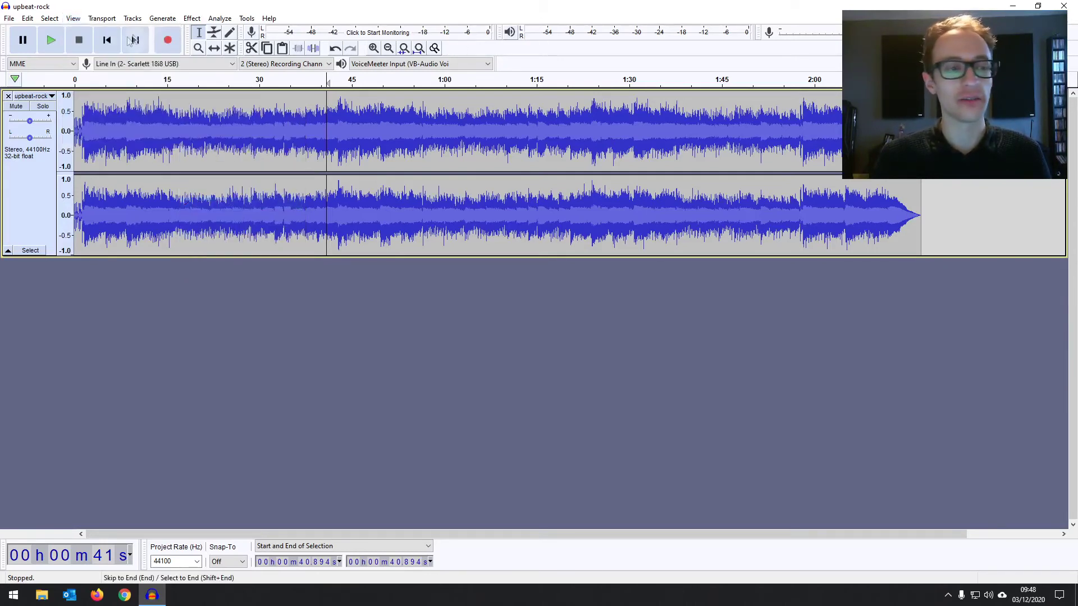
- Browse the View and Transport menus, then close them
{"action": "left_click", "coordinate": [82, 21]}
{"action": "mouse_move", "coordinate": [98, 21]}
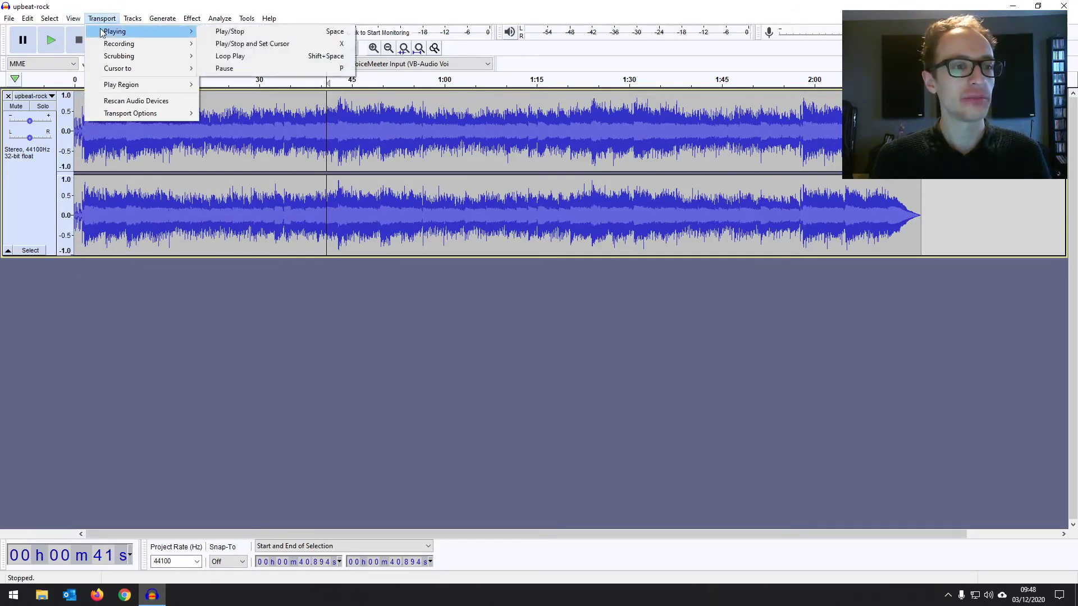
{"action": "left_click", "coordinate": [101, 18]}
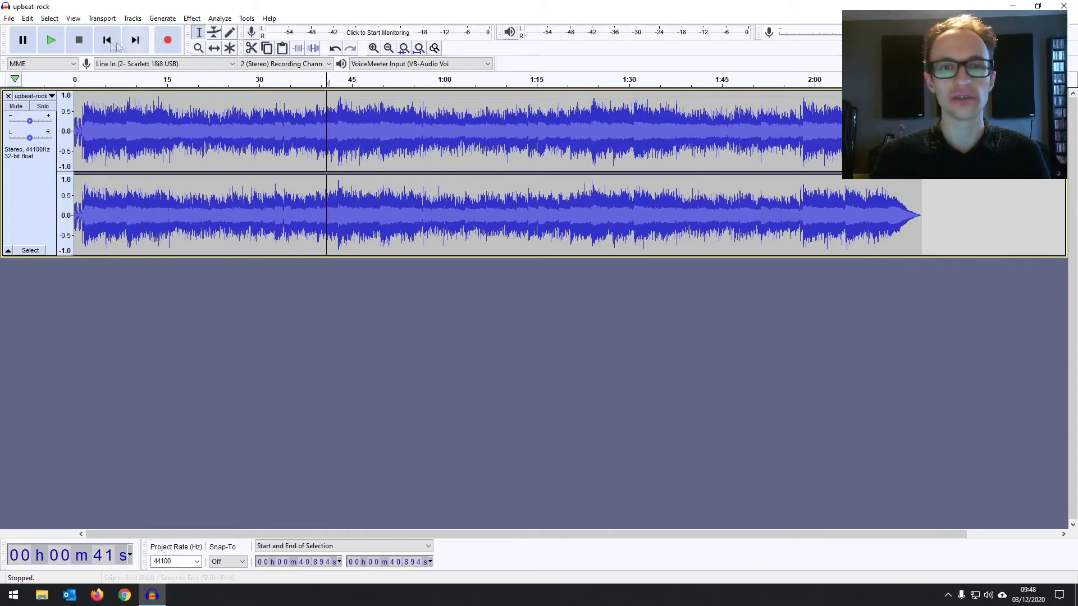
{"action": "left_click", "coordinate": [133, 18]}
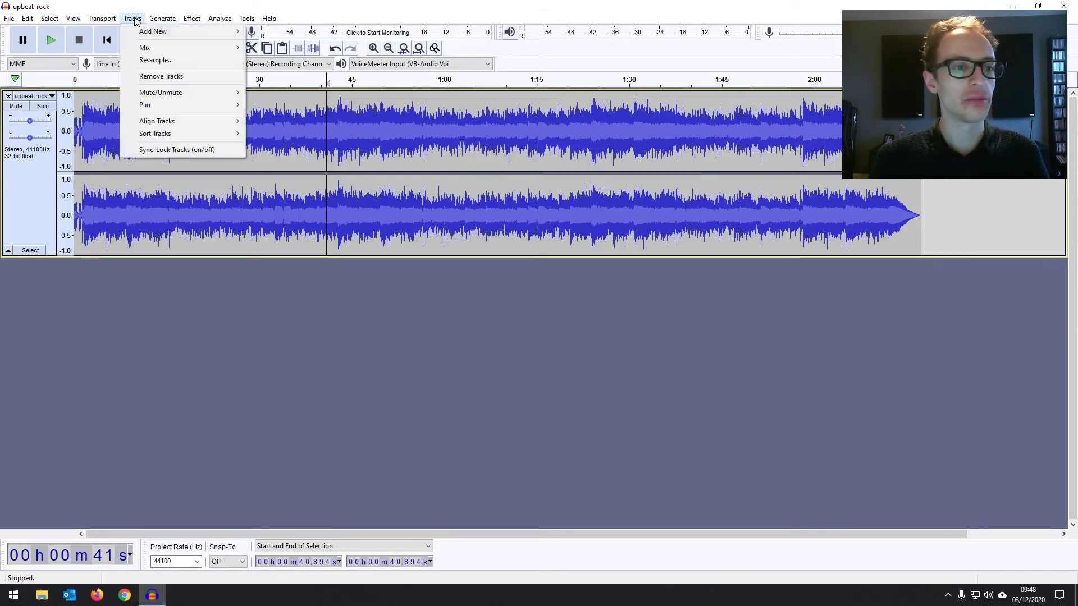
{"action": "mouse_move", "coordinate": [167, 18]}
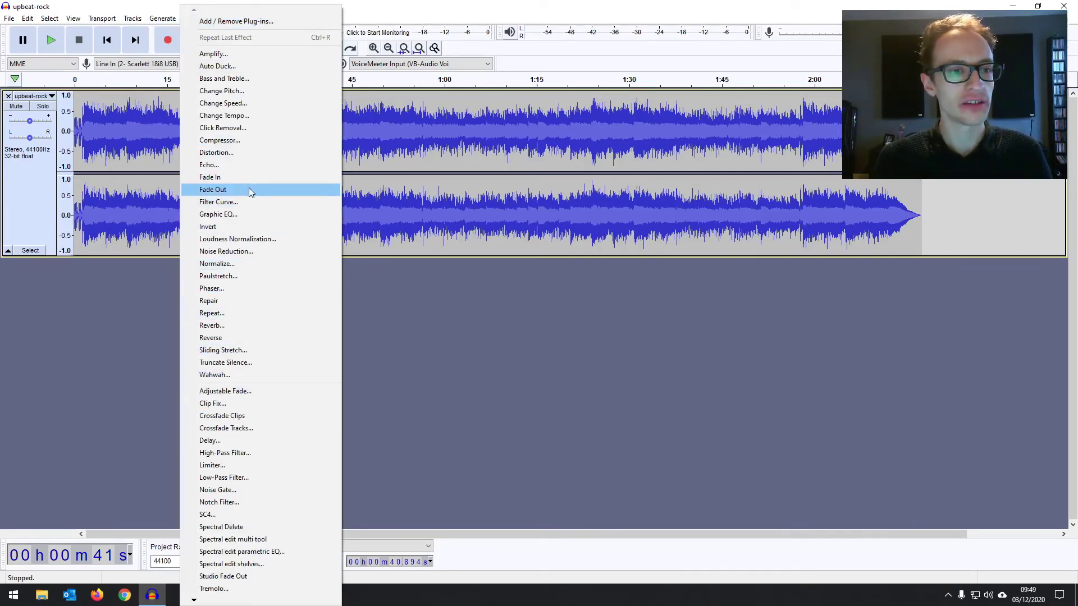
{"action": "left_click", "coordinate": [221, 18]}
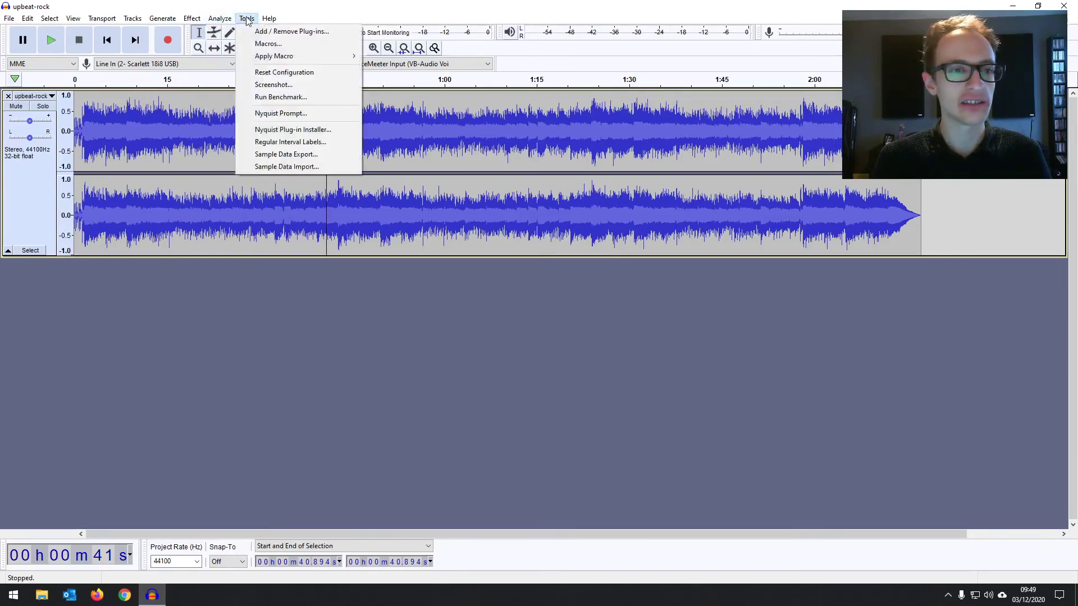
{"action": "left_click", "coordinate": [247, 20]}
{"action": "left_click", "coordinate": [247, 19]}
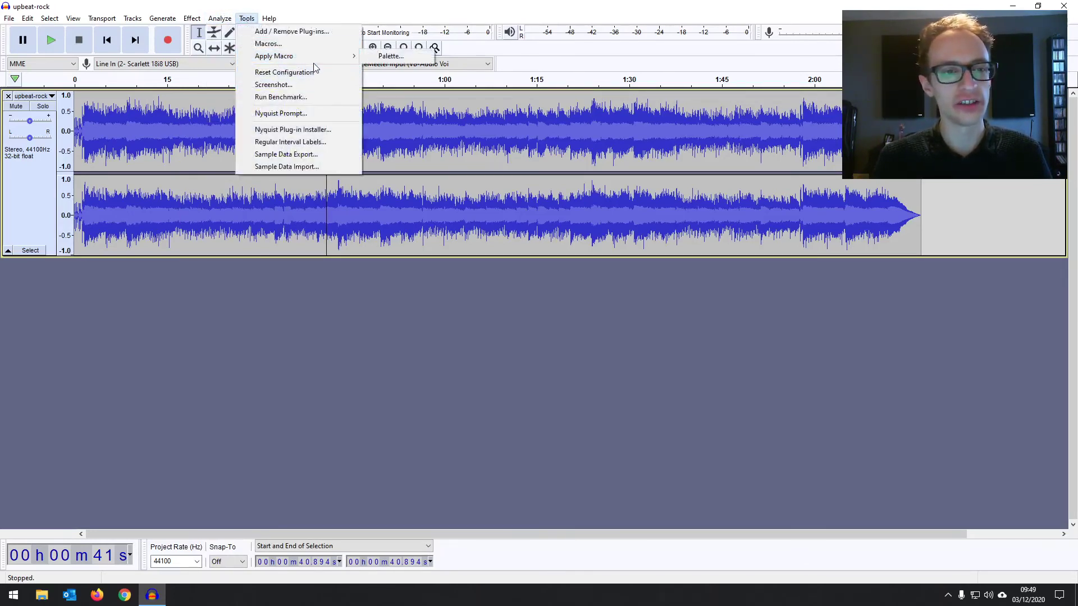
{"action": "mouse_move", "coordinate": [270, 19]}
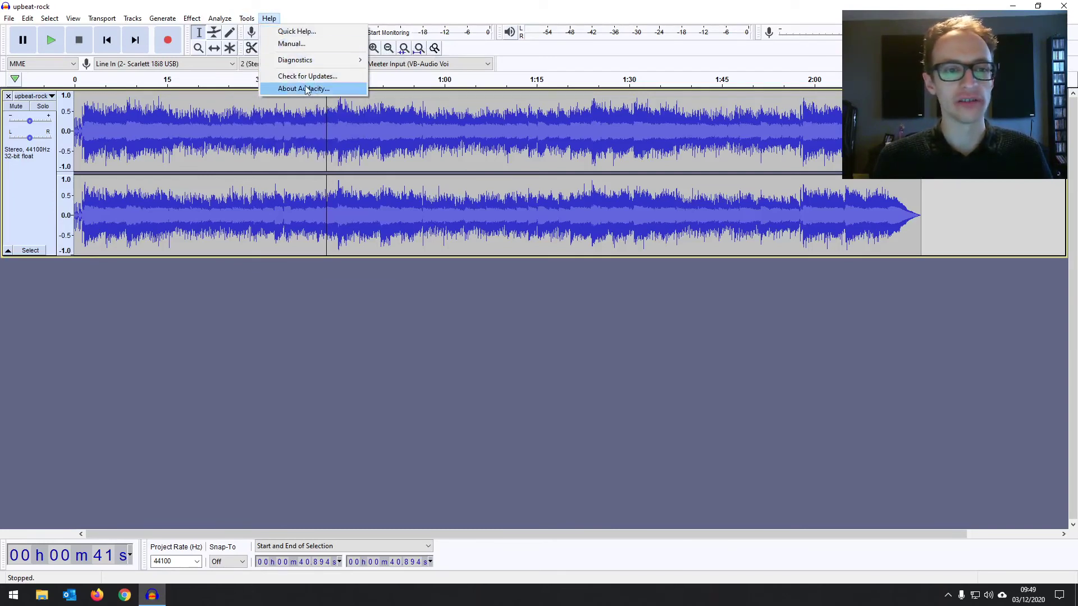
{"action": "left_click", "coordinate": [303, 4]}
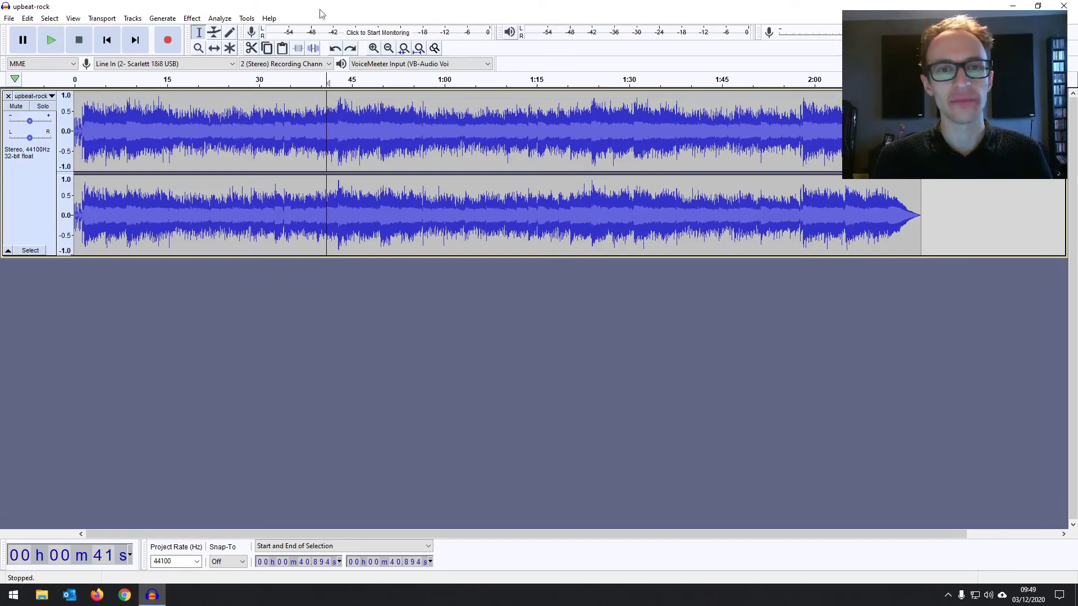